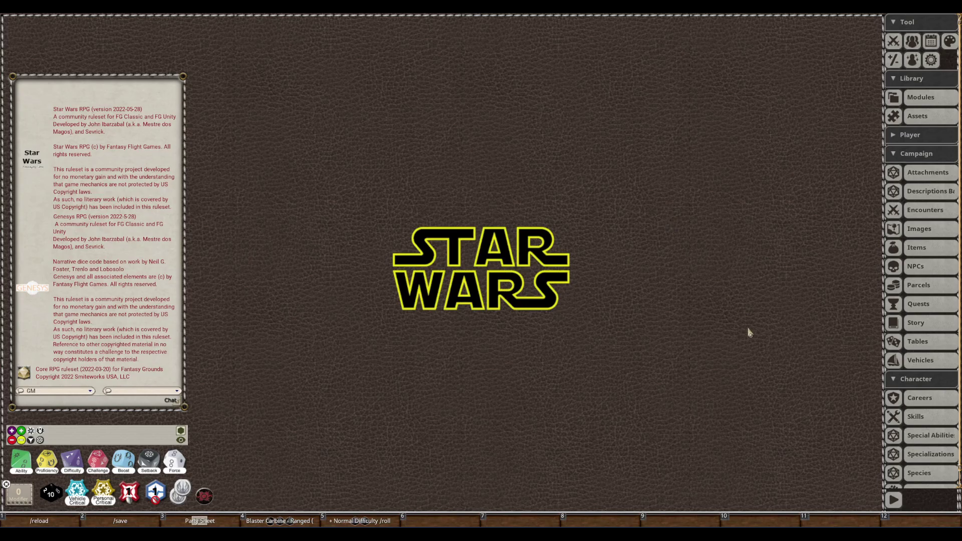
left_click(929, 454)
left_click_drag(660, 225, 719, 183)
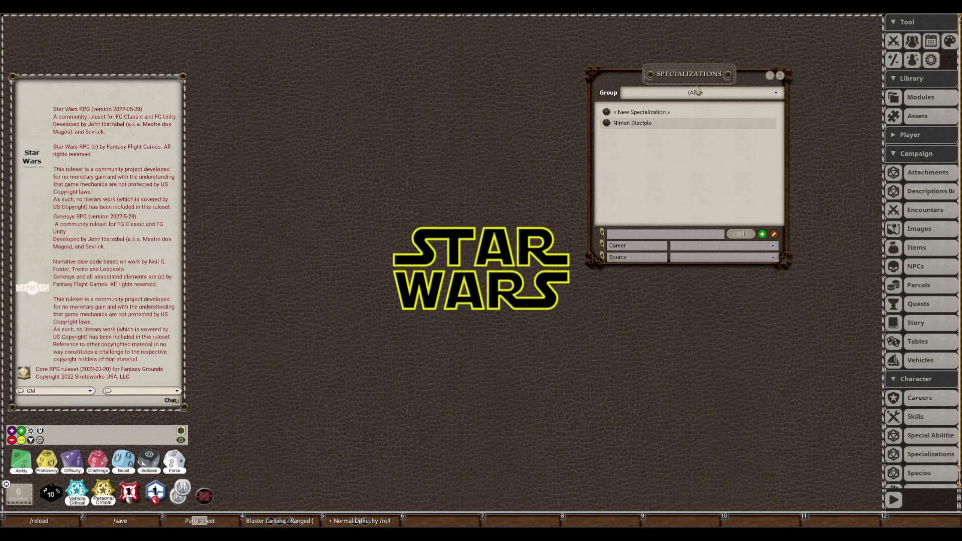
left_click_drag(755, 76, 723, 94)
left_click(748, 93)
Collapse the Campaign group in the sidebar and open the Specializations list from the Character group
left_click(913, 155)
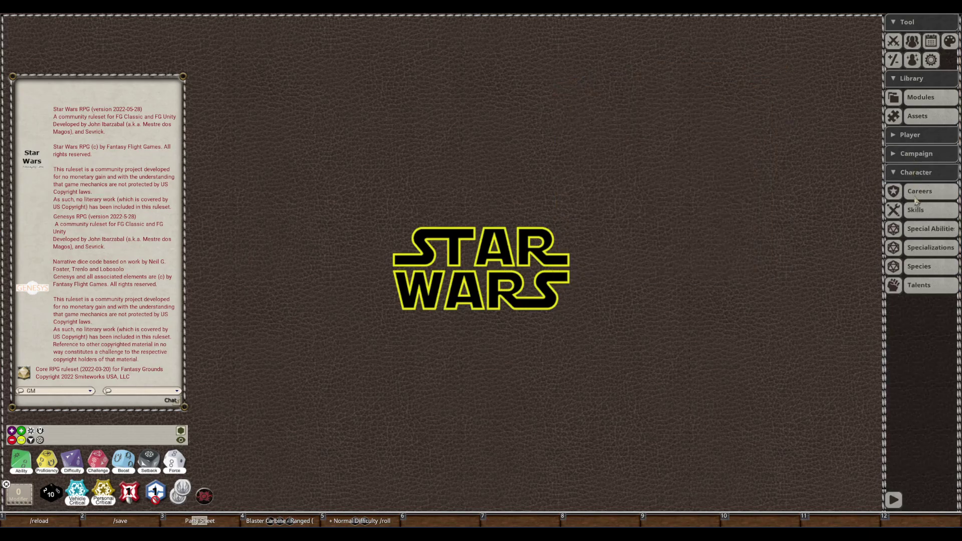
left_click(908, 173)
left_click(912, 174)
left_click(927, 249)
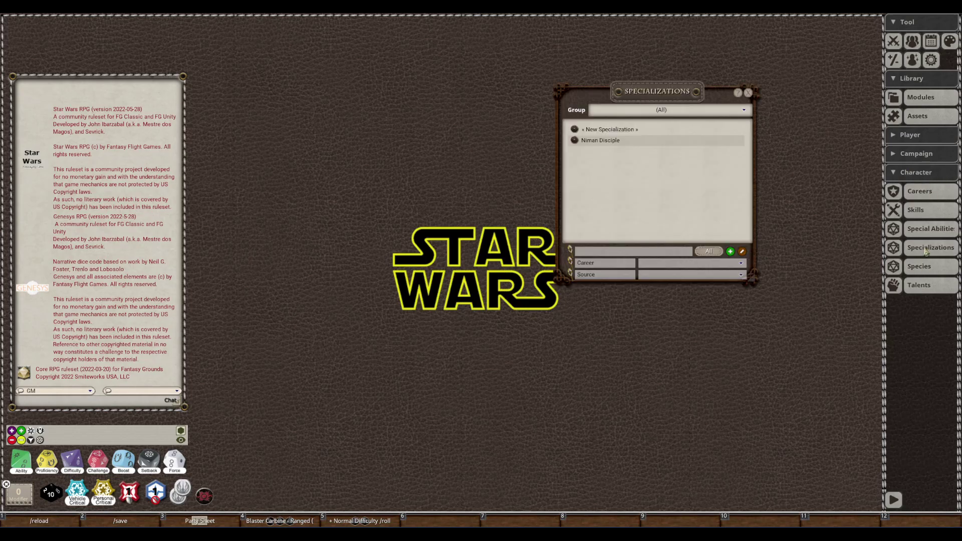
left_click_drag(687, 213, 690, 237)
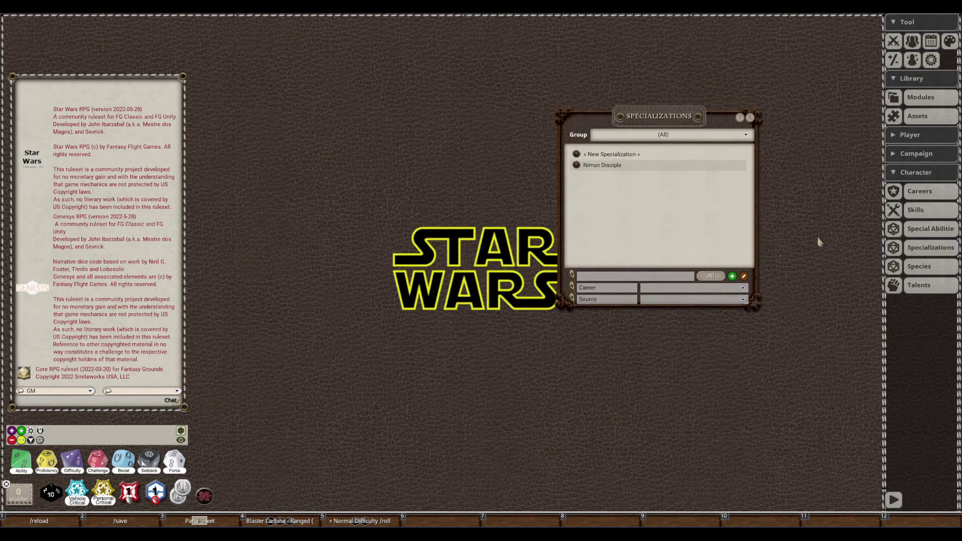
Create a new specialization record and enlarge its window to show all five talent rows
left_click(732, 276)
left_click_drag(798, 215, 625, 59)
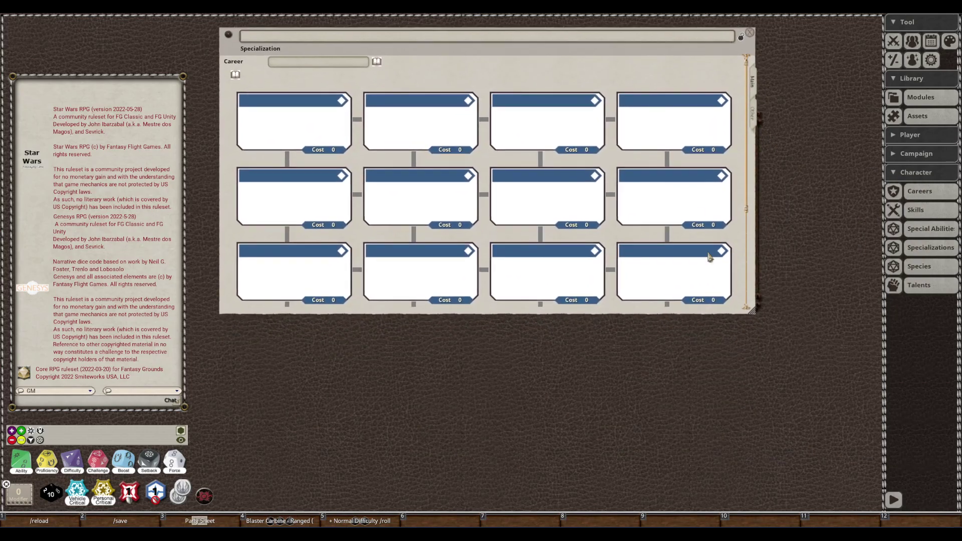
left_click_drag(652, 314, 667, 469)
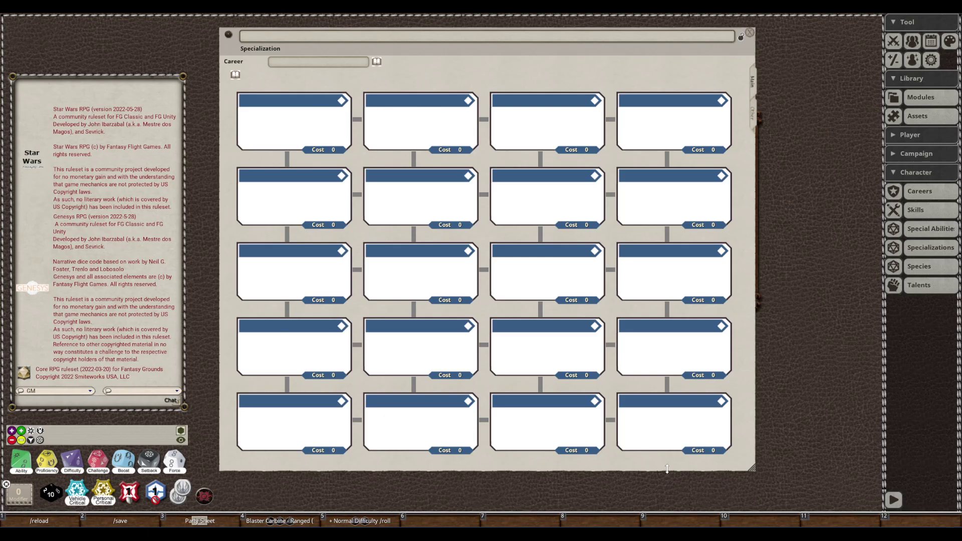
Name the new specialization Healer
left_click(500, 36)
type("H")
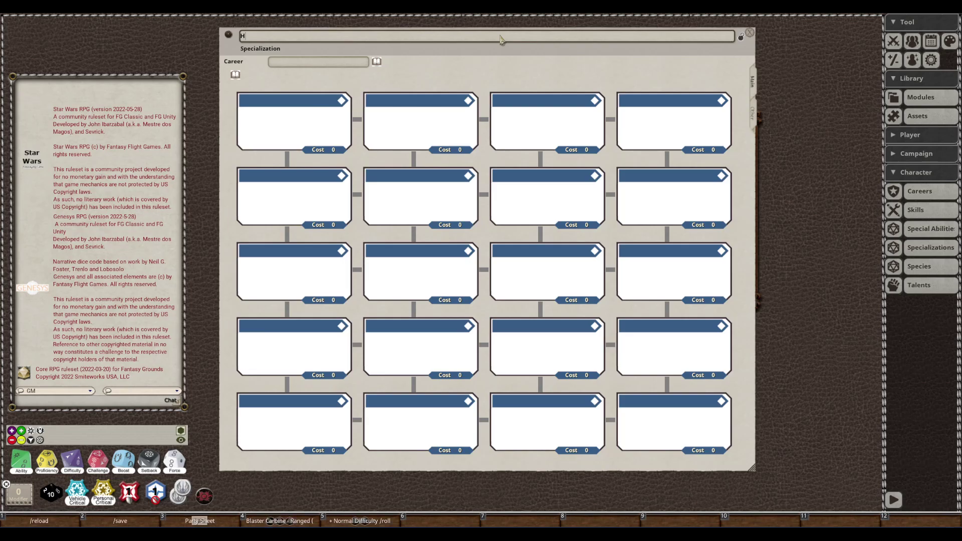
type("ealer")
key("Return")
Open the Careers list for the Healer specialization, narrow it, and arrange both windows side by side
left_click(281, 62)
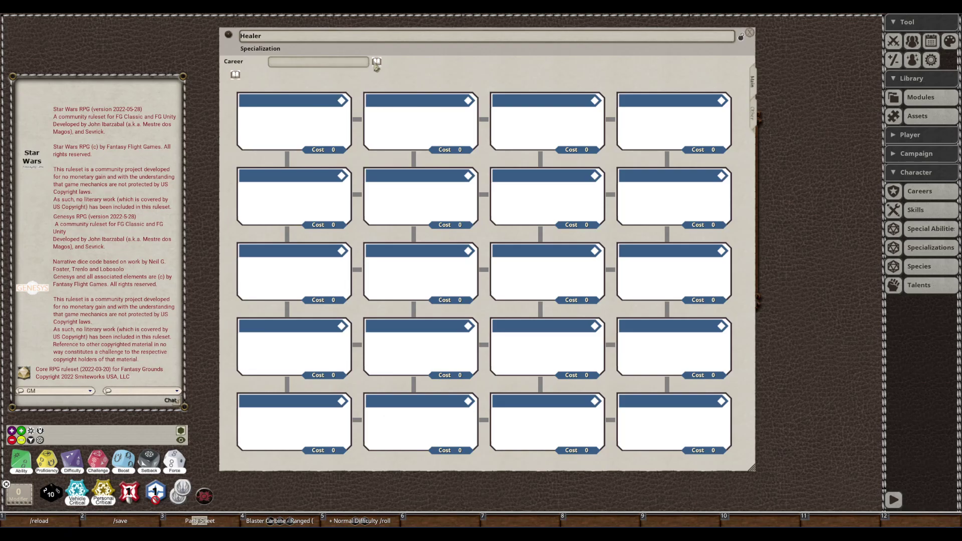
left_click(377, 63)
left_click_drag(654, 98, 785, 97)
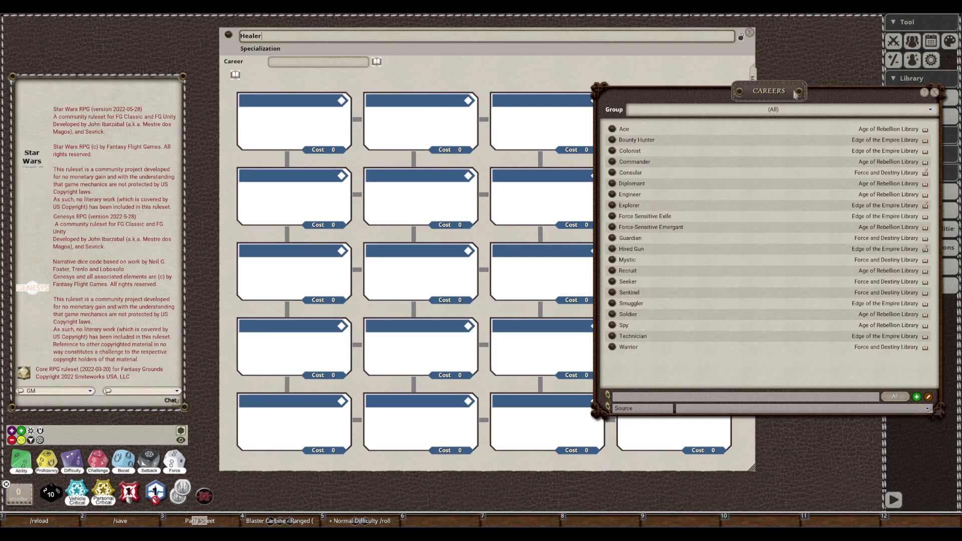
left_click_drag(941, 153, 791, 158)
left_click_drag(697, 101, 808, 104)
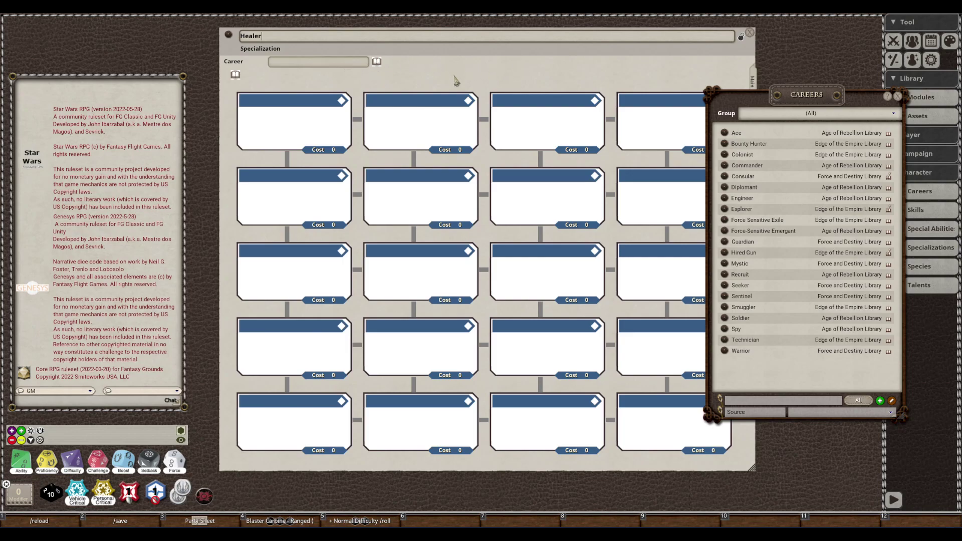
left_click_drag(485, 72, 412, 73)
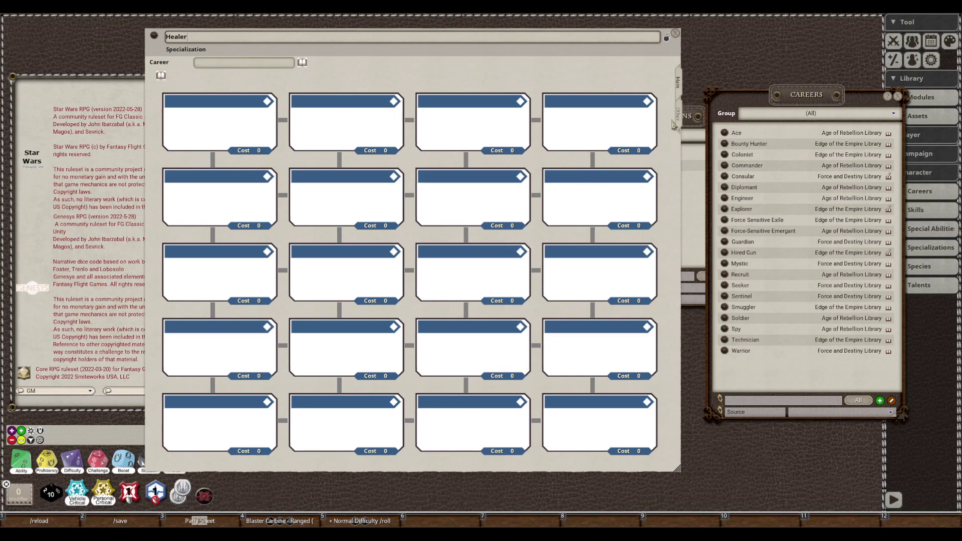
left_click_drag(467, 82, 472, 84)
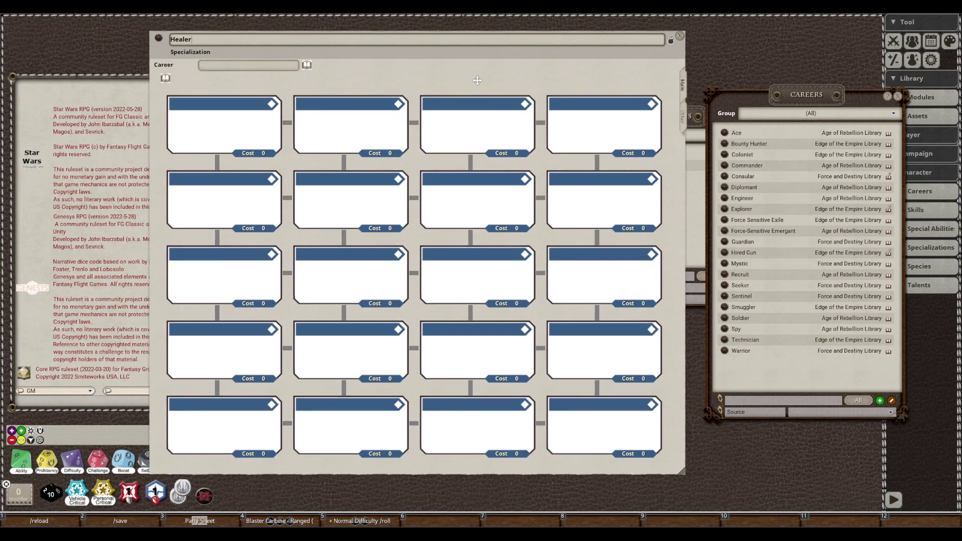
Filter the careers to the Force and Destiny Library, assign Consular as the Healer's career, and close the Careers list
left_click(810, 115)
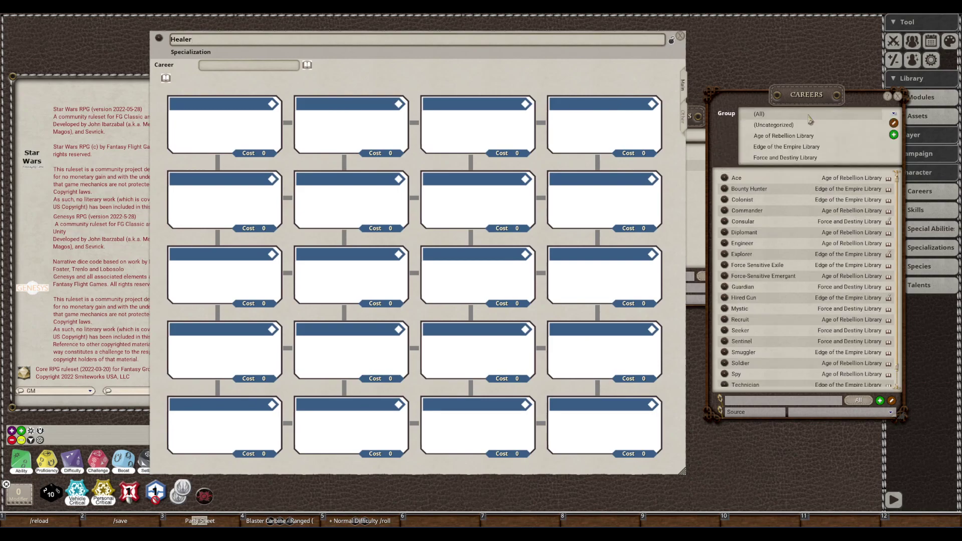
left_click(796, 158)
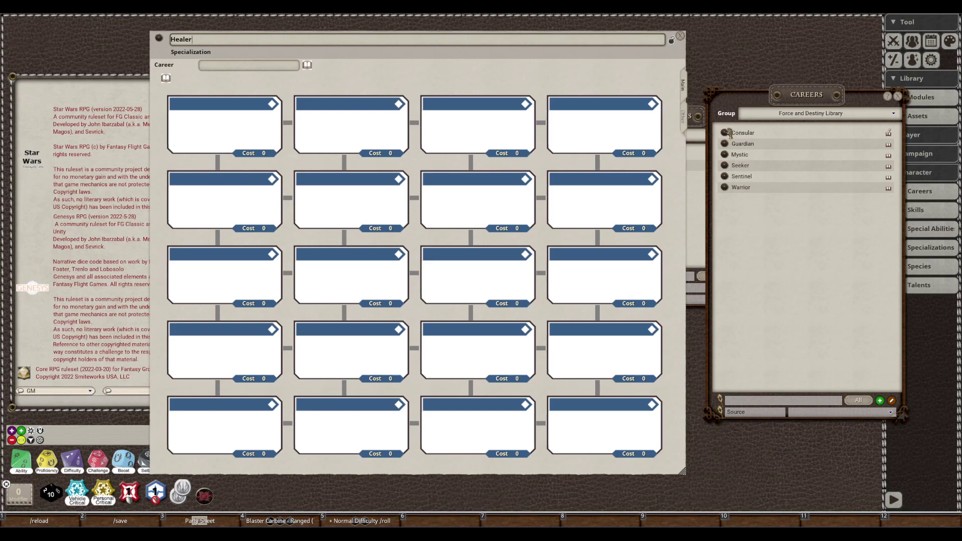
left_click_drag(725, 132, 263, 70)
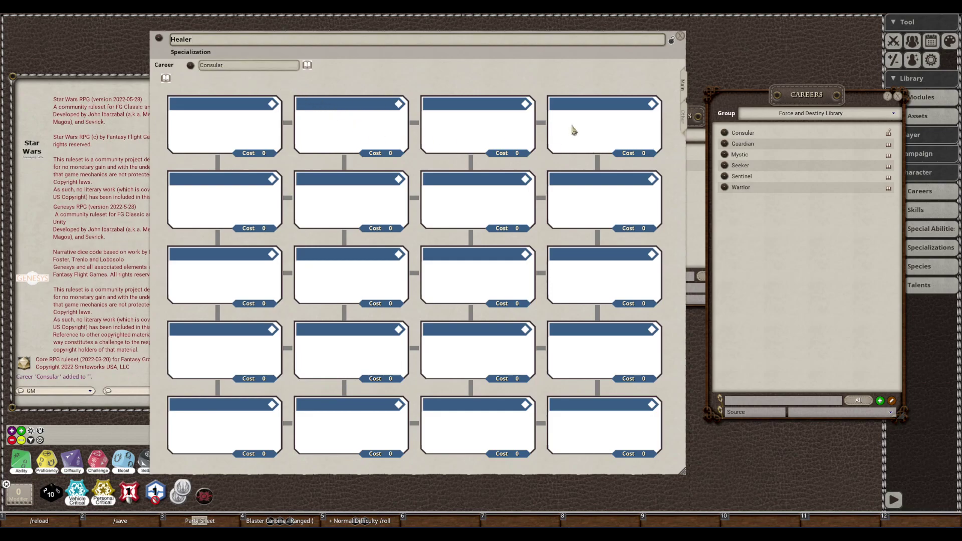
left_click(898, 97)
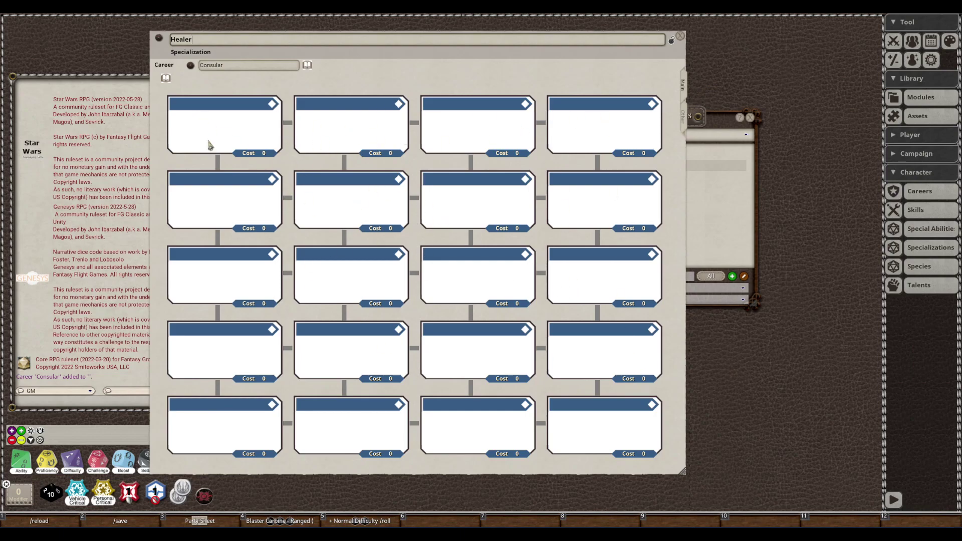
Open the Talents list beside the Healer specialization and filter it to the Force and Destiny Library group
left_click(166, 79)
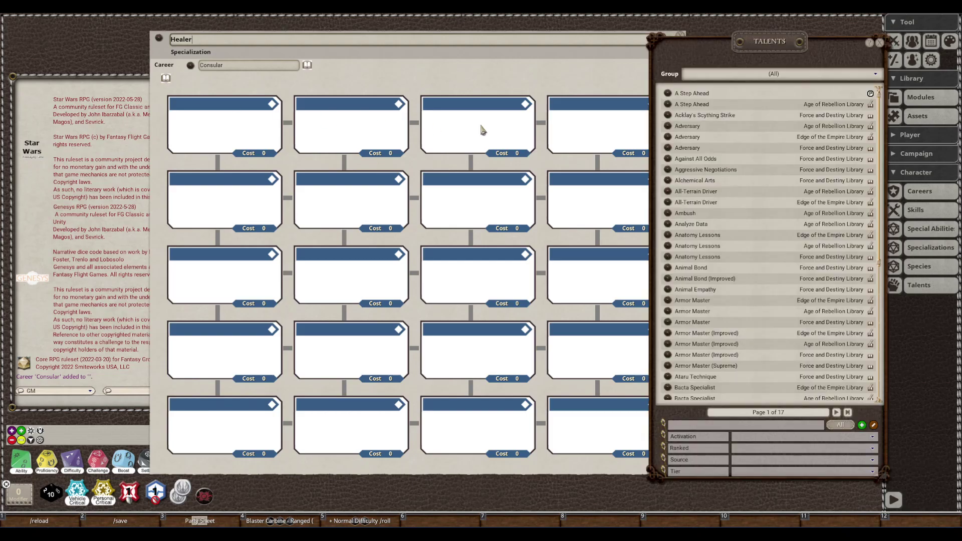
left_click_drag(749, 52, 792, 51)
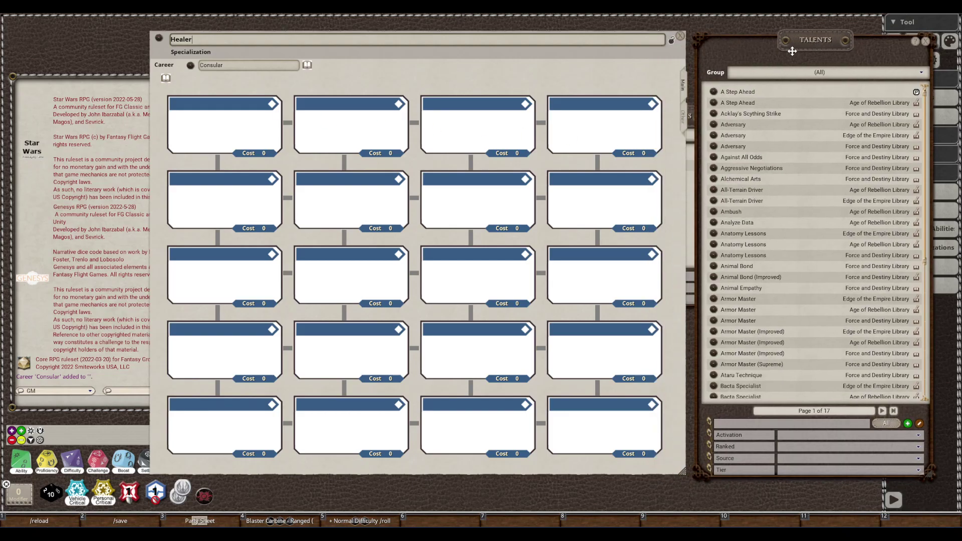
left_click(815, 79)
left_click(772, 116)
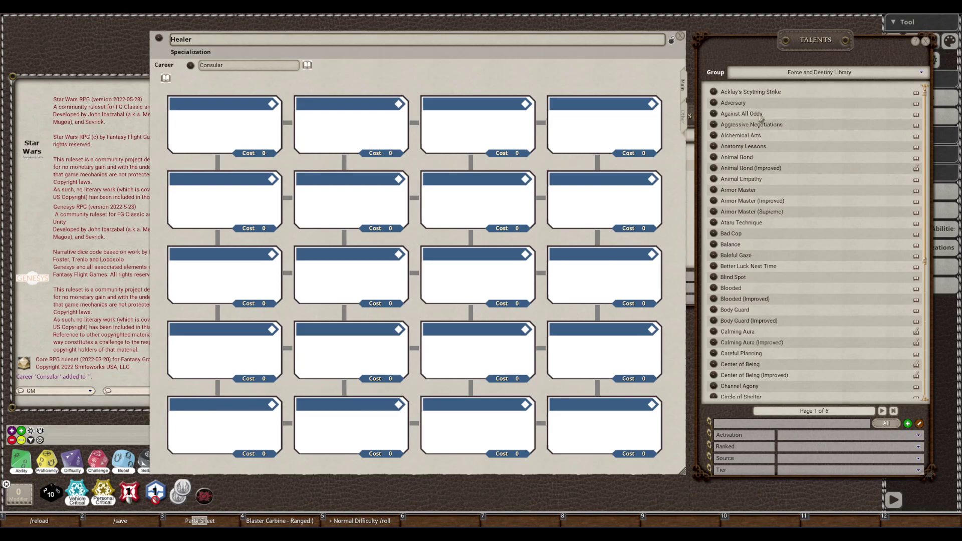
Search the talents for "surge" and place Surgeon in the first slot of the Healer tree's first row
left_click(744, 426)
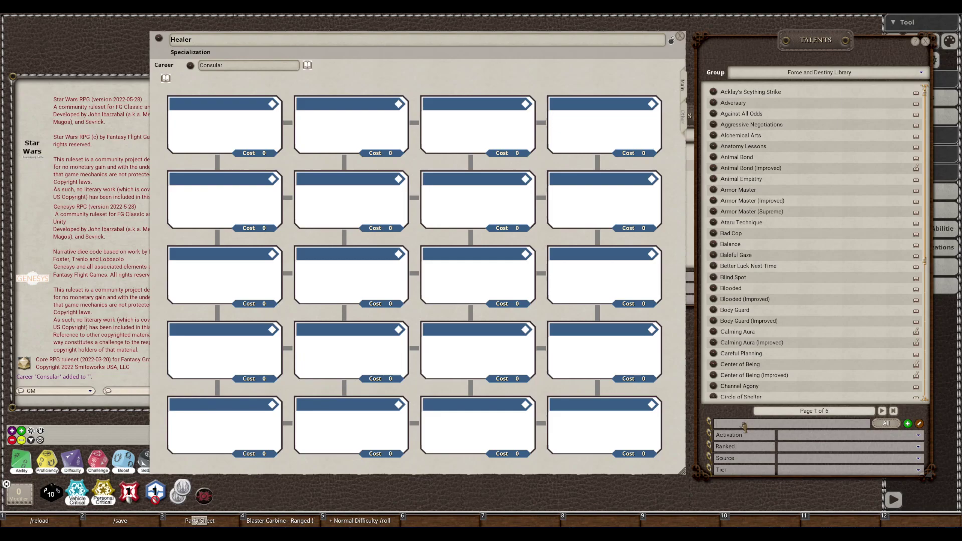
type("surge")
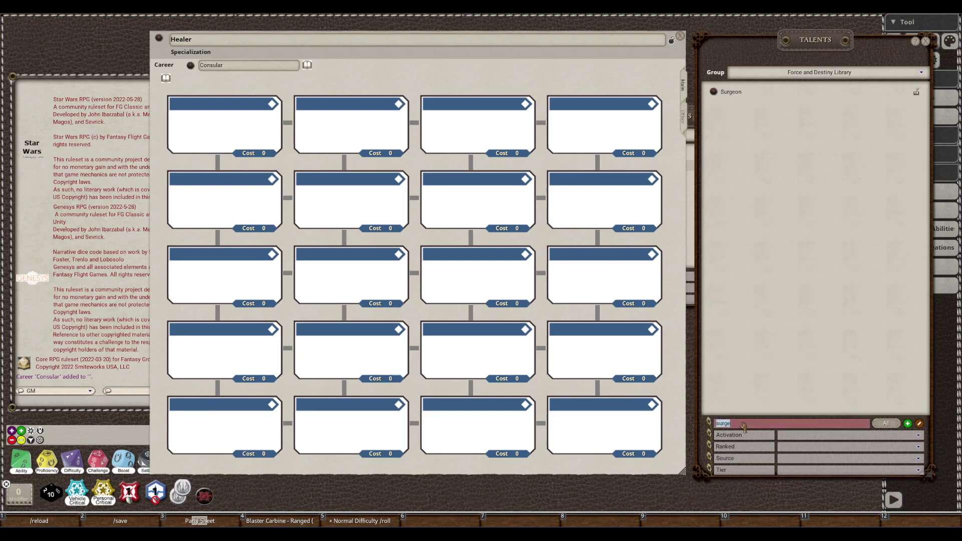
left_click_drag(714, 92, 227, 130)
Open the Surgeon talent record, examine its activation and ranked details, and close it
left_click(733, 94)
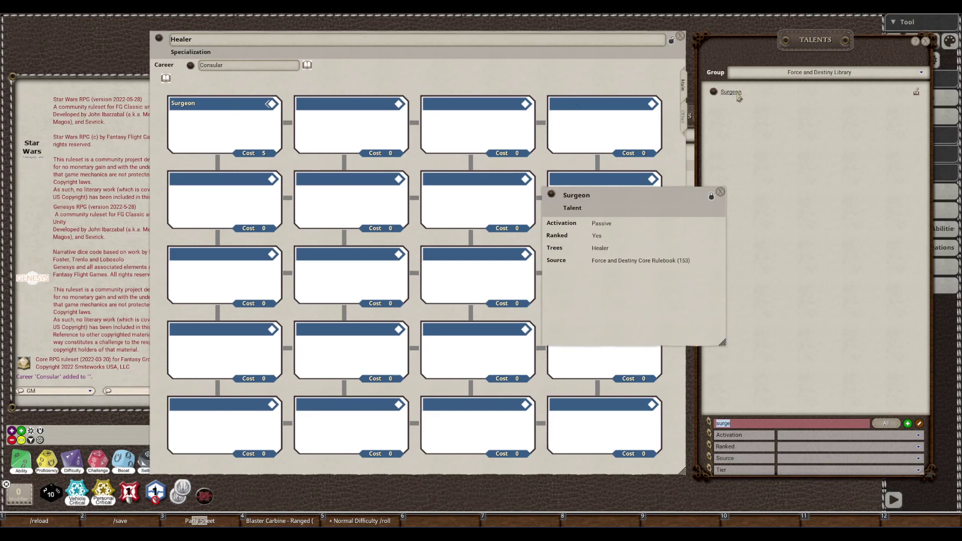
left_click(596, 235)
left_click(721, 192)
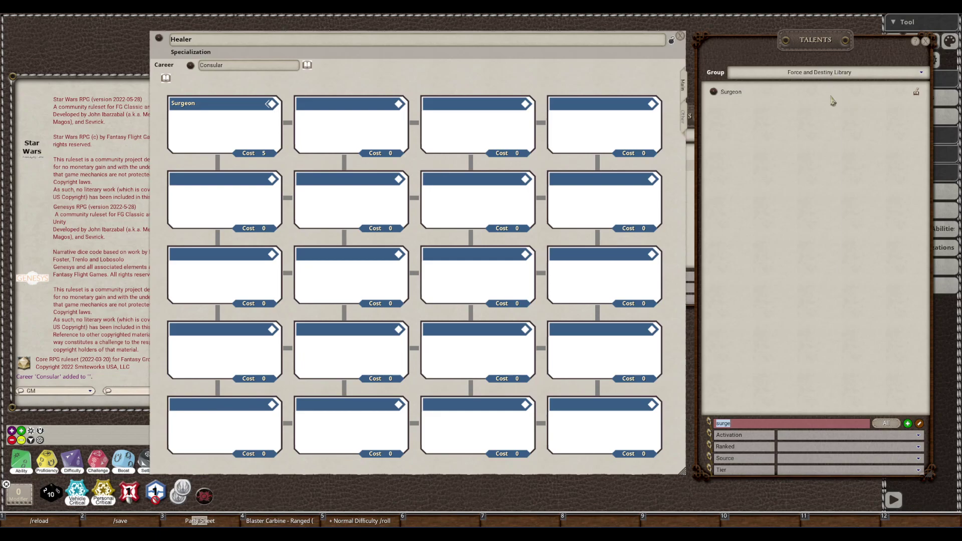
Search the talents for "heal" and place Healing Trance in the second slot of the first row
type("heal")
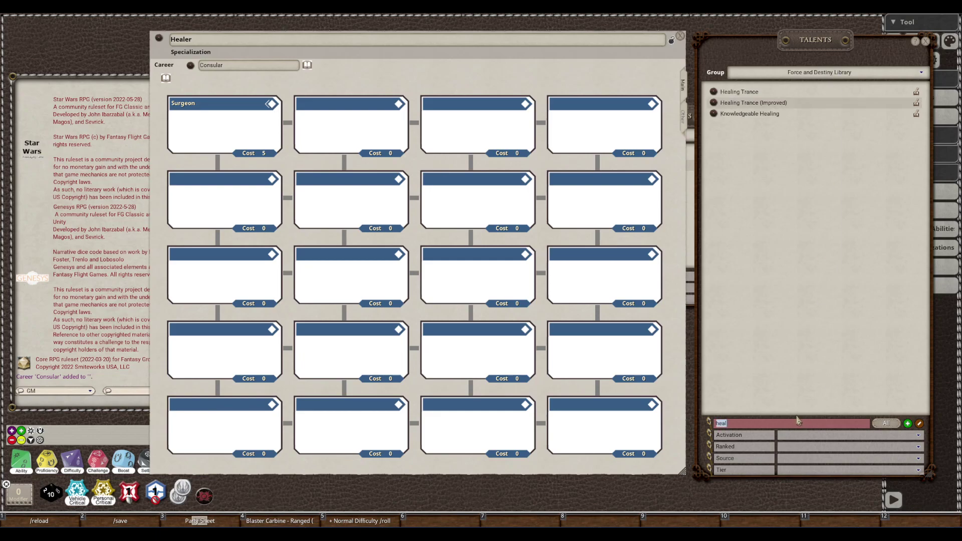
mouse_move(714, 92)
left_mouse_down()
mouse_move(386, 128)
mouse_move(392, 140)
left_mouse_up()
Open the Healing Trance talent, unlock it, clear its Force Talent value, and lock the record again
left_click(326, 105)
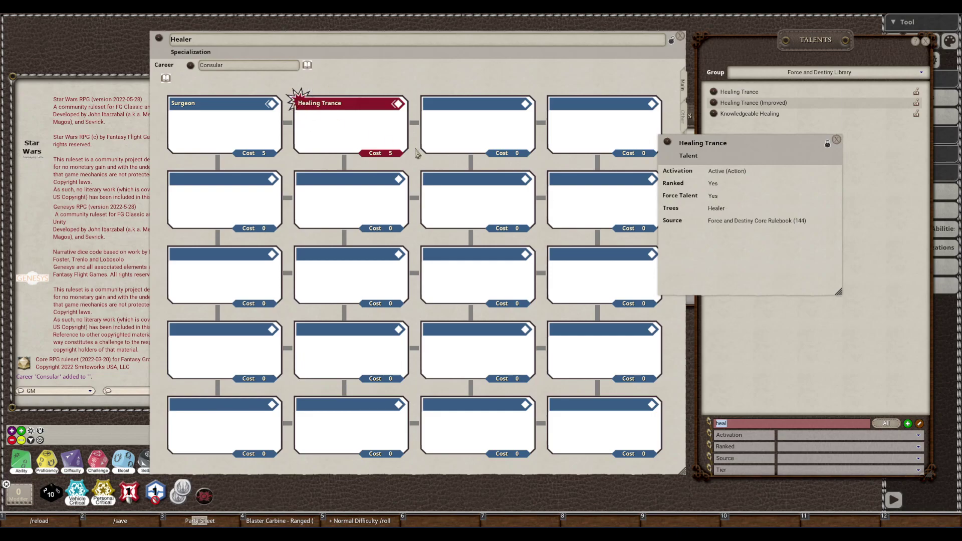
left_click(827, 145)
left_click(739, 198)
key("BackSpace")
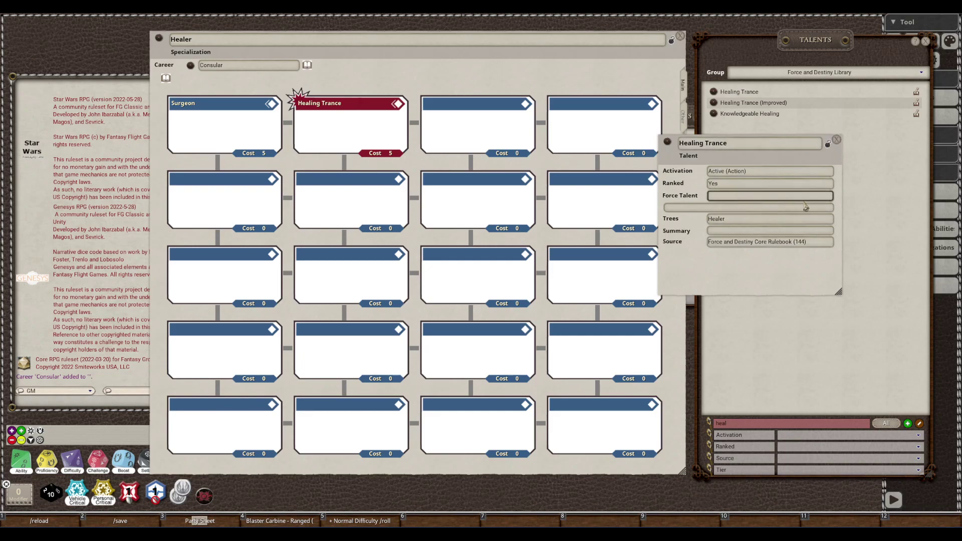
left_click(827, 145)
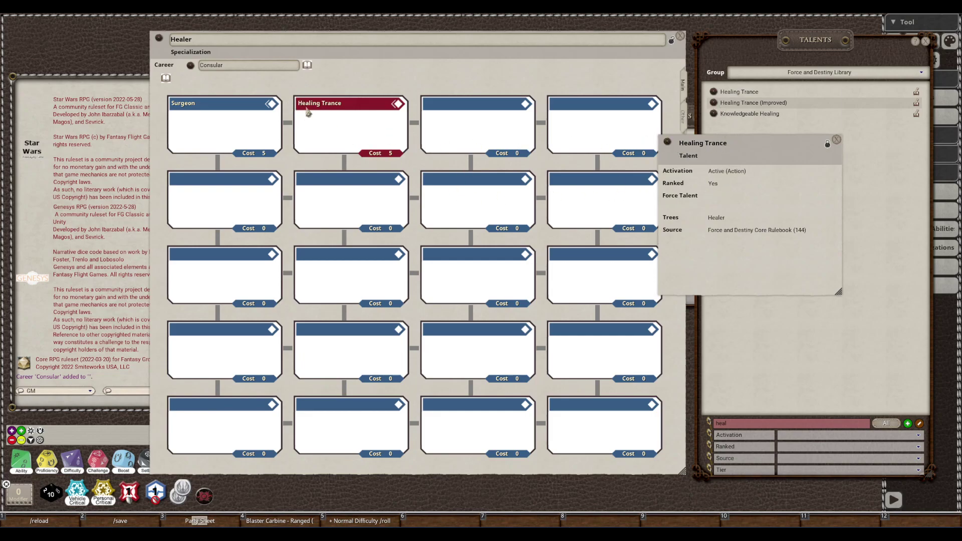
Set Healing Trance's Force Talent value to Yes, lock the record, and place it in its slot again before closing it
left_click(828, 144)
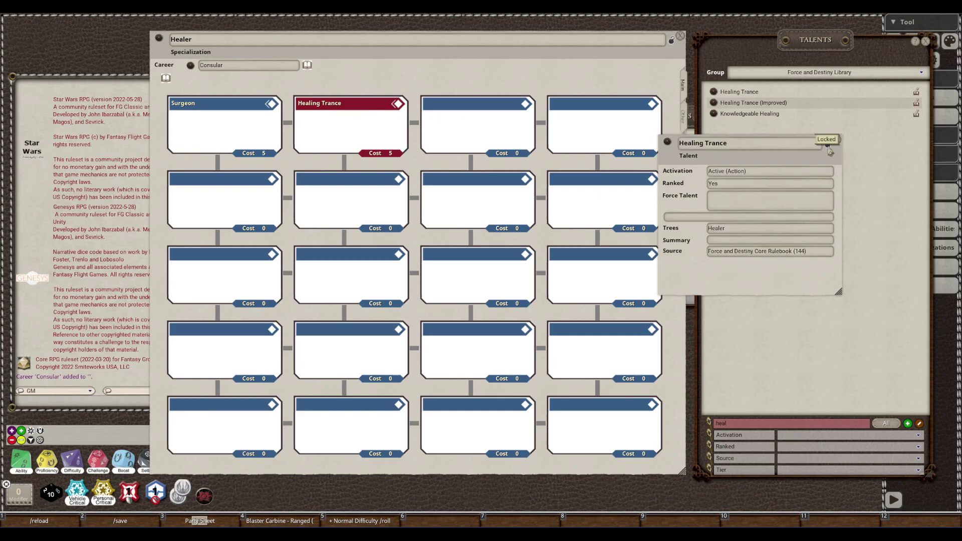
left_click(738, 203)
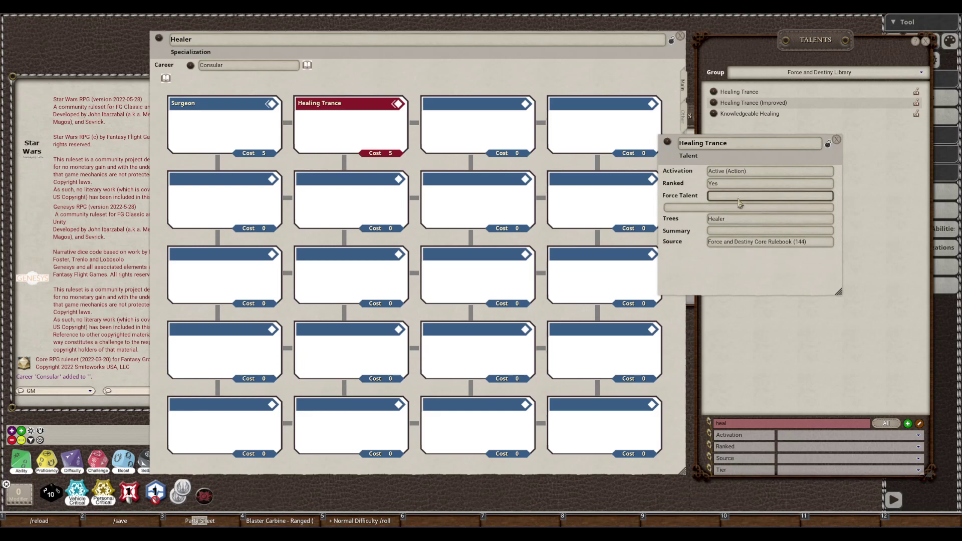
type("Yes")
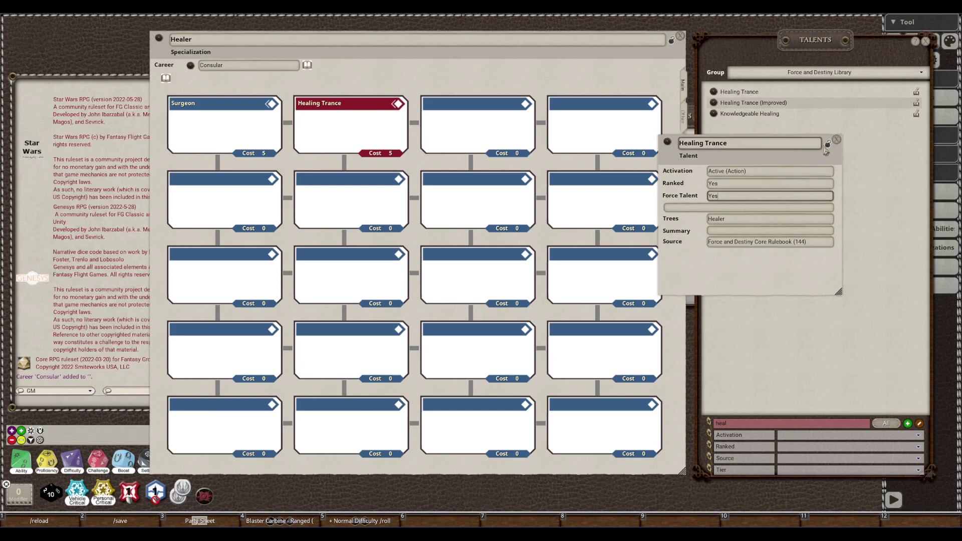
left_click(827, 143)
left_click_drag(668, 143, 331, 130)
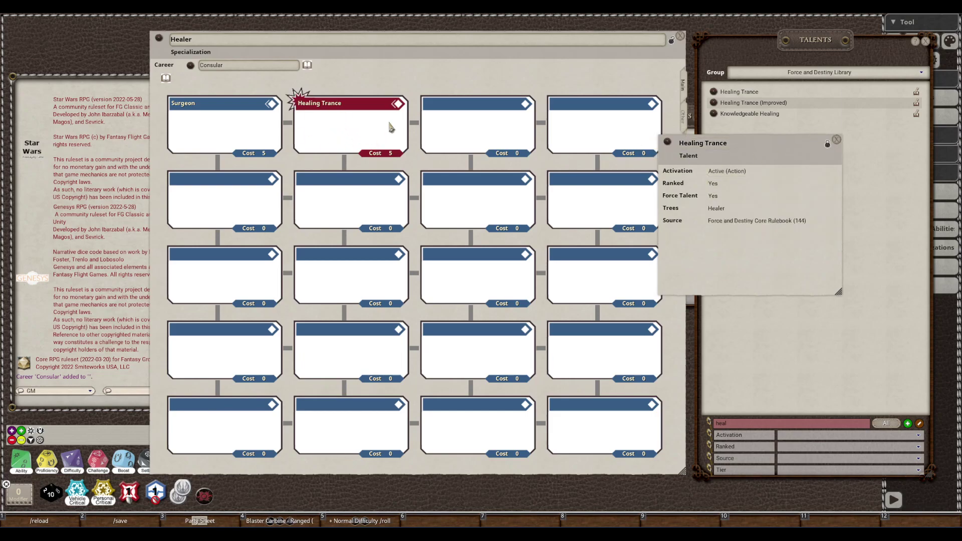
left_click(837, 139)
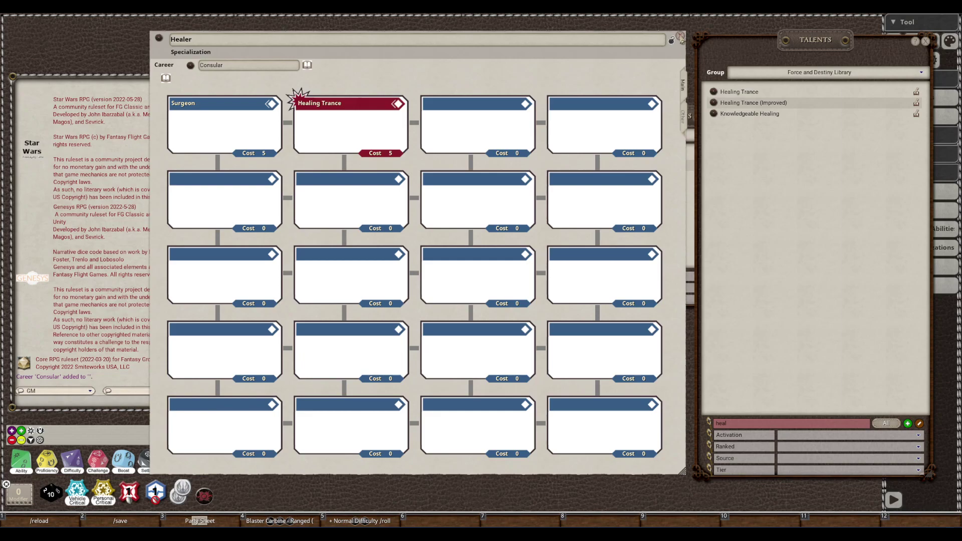
Close and delete the Healer specialization, and open the existing « New Specialization » record from the Specializations list
left_click(680, 37)
left_click_drag(649, 130, 544, 147)
right_click(486, 182)
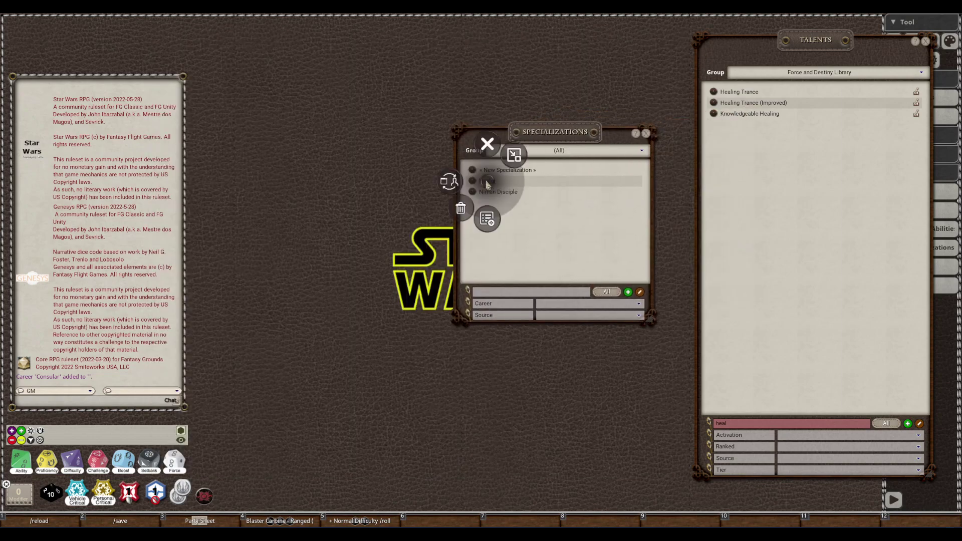
left_click(456, 212)
left_click(415, 208)
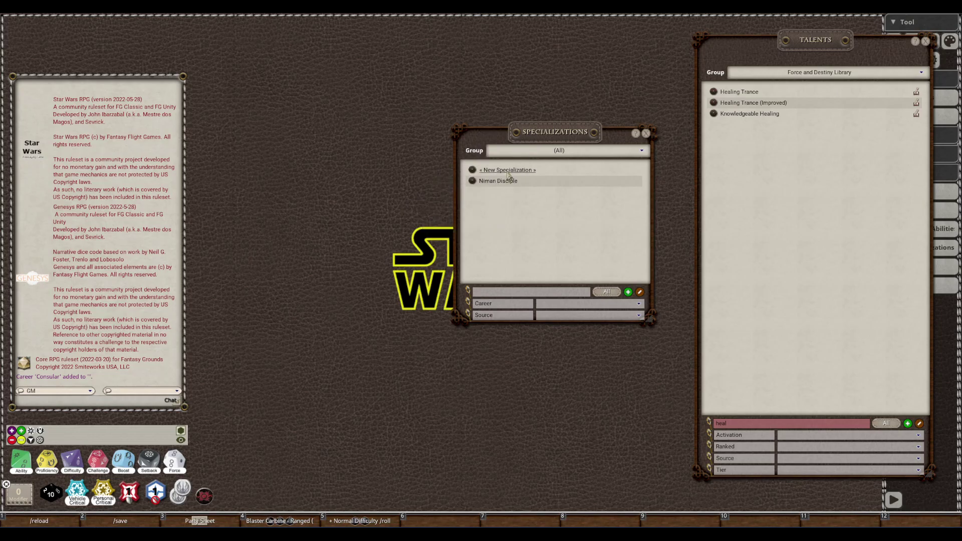
left_click(507, 171)
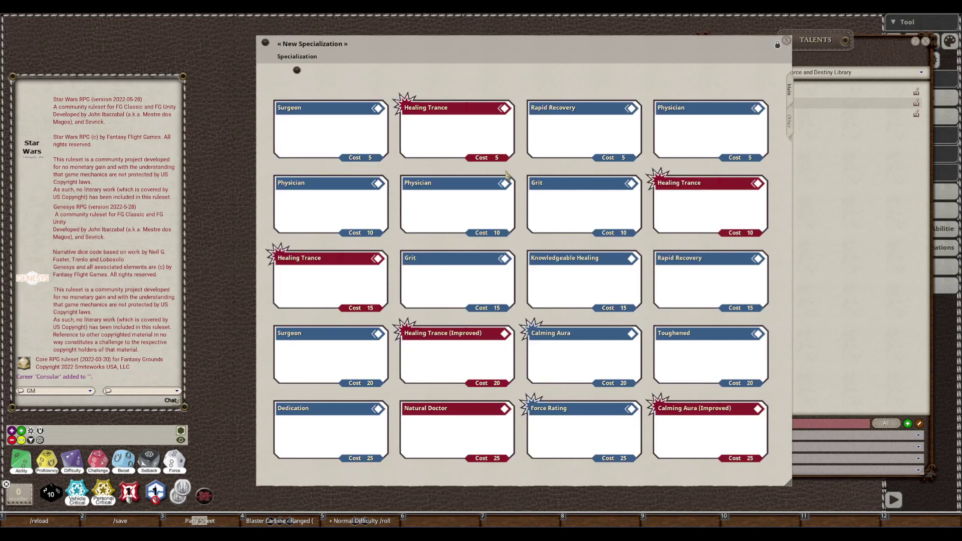
Unlock the « New Specialization » record and rename it Healer
left_click_drag(607, 79, 542, 74)
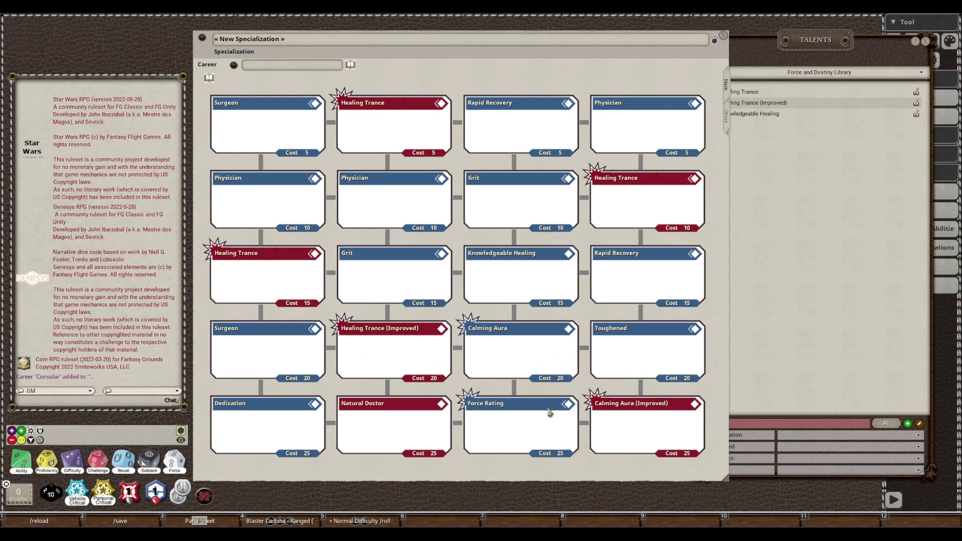
left_click(301, 40)
type("Healer")
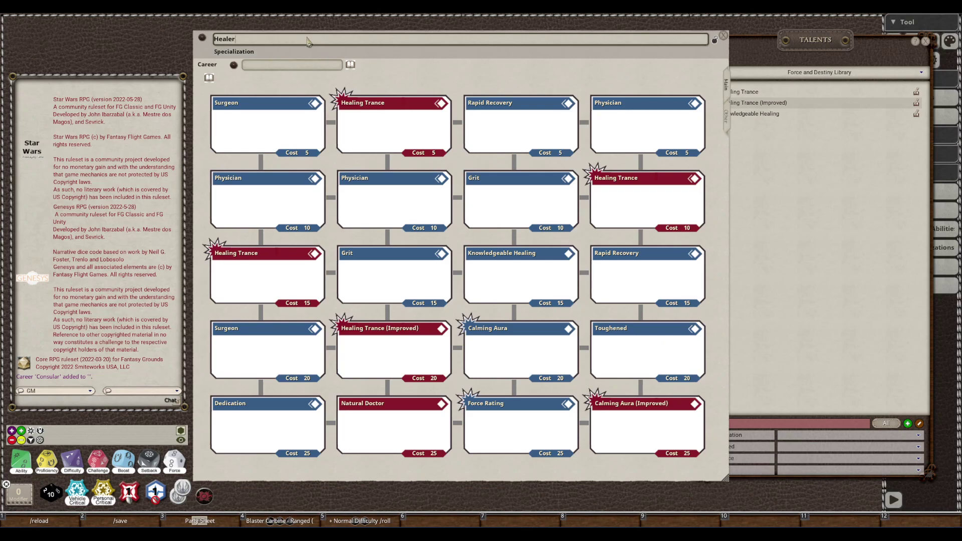
key("Return")
Assign the Consular career to the Healer specialization, and close the Careers and Talents lists
left_click(351, 65)
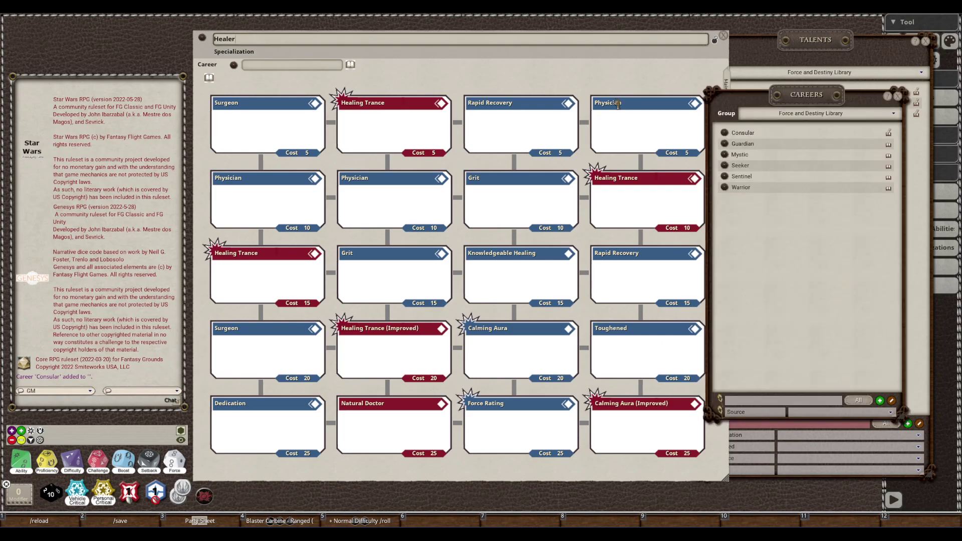
left_click_drag(733, 139, 291, 66)
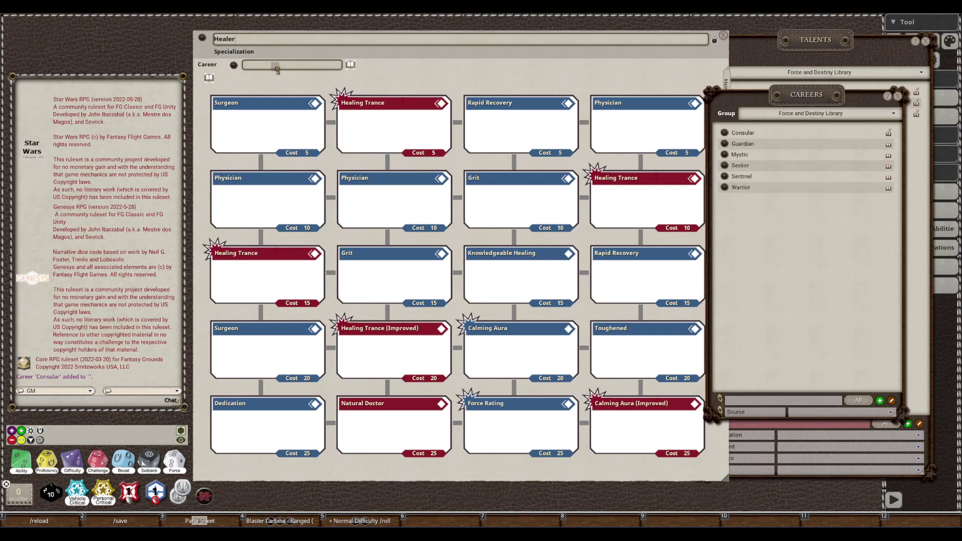
left_click(898, 96)
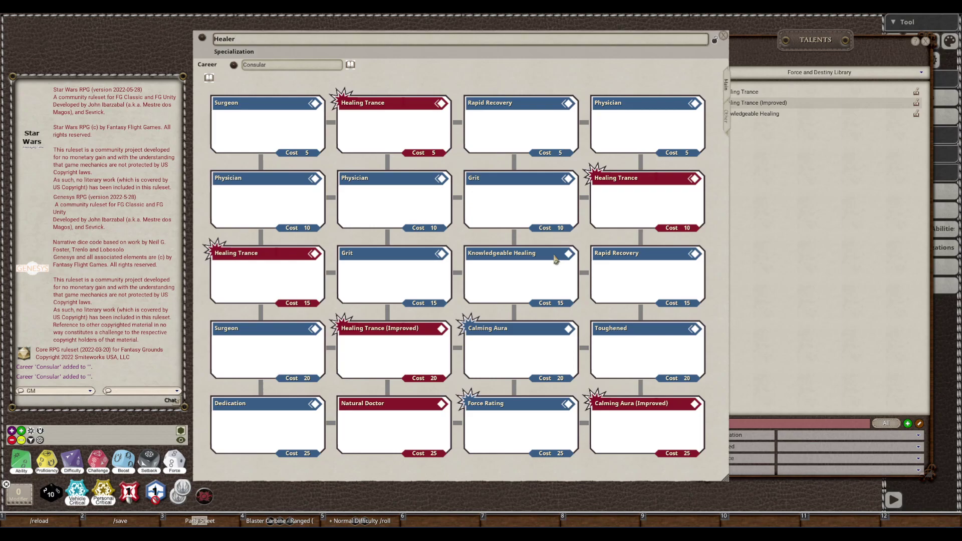
left_click(926, 42)
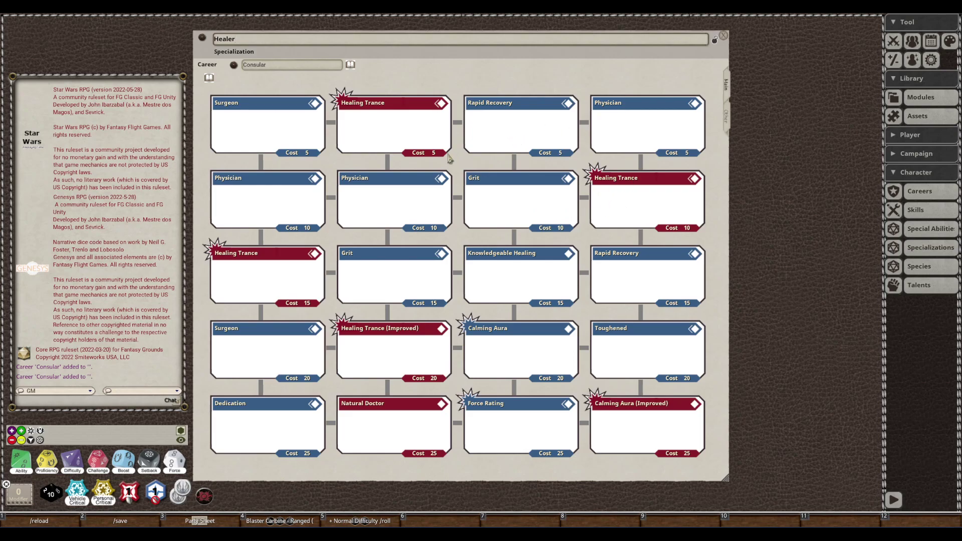
Set the second-row Healing Trance's Summary to "Commit (force die) For every full encounter (force die) remains committed, heal 1 wound per rank of Healing Trance."
left_click(620, 180)
mouse_move(750, 150)
left_mouse_down()
mouse_move(685, 149)
mouse_move(694, 152)
left_mouse_up()
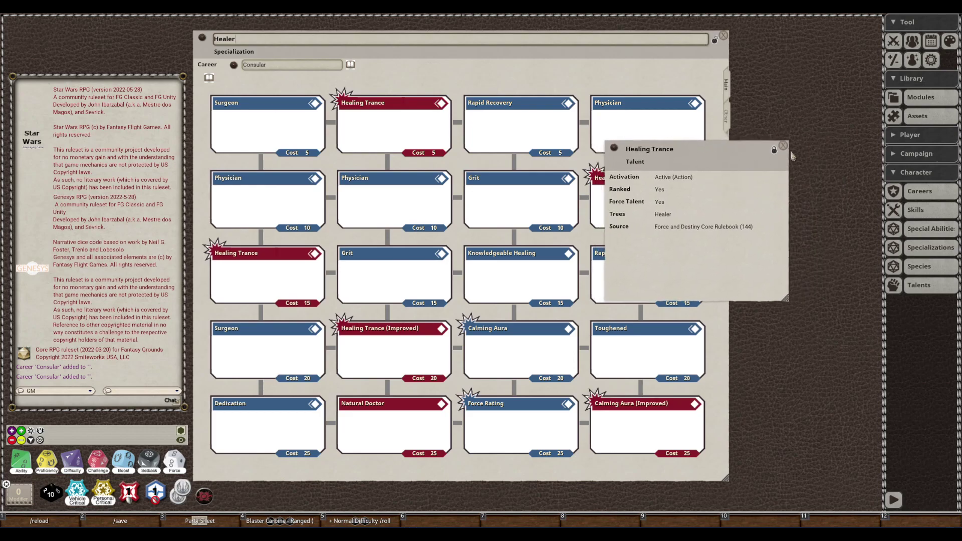
left_click(775, 150)
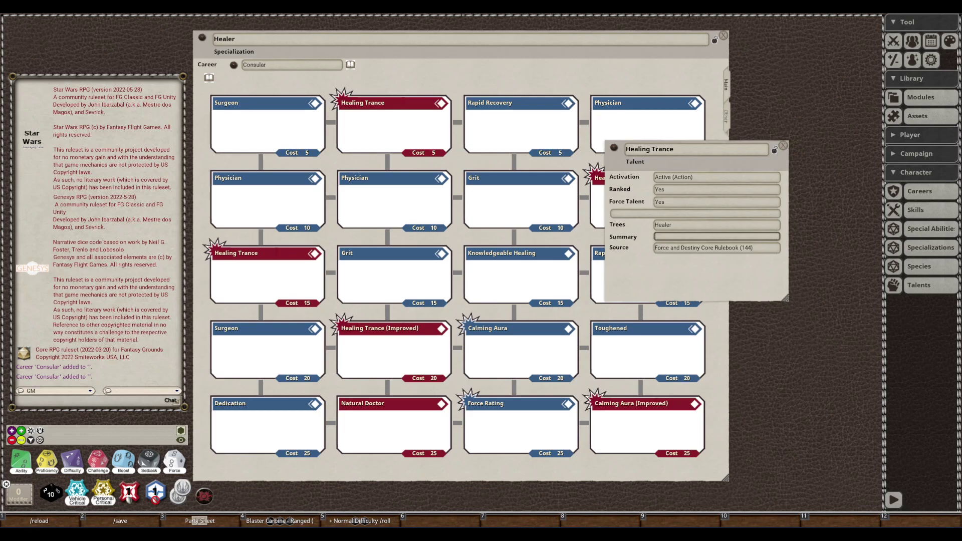
type("Commit (force die) For every full encounter (force die) remains committed, heal 1 wound per rank of Healing Trance.")
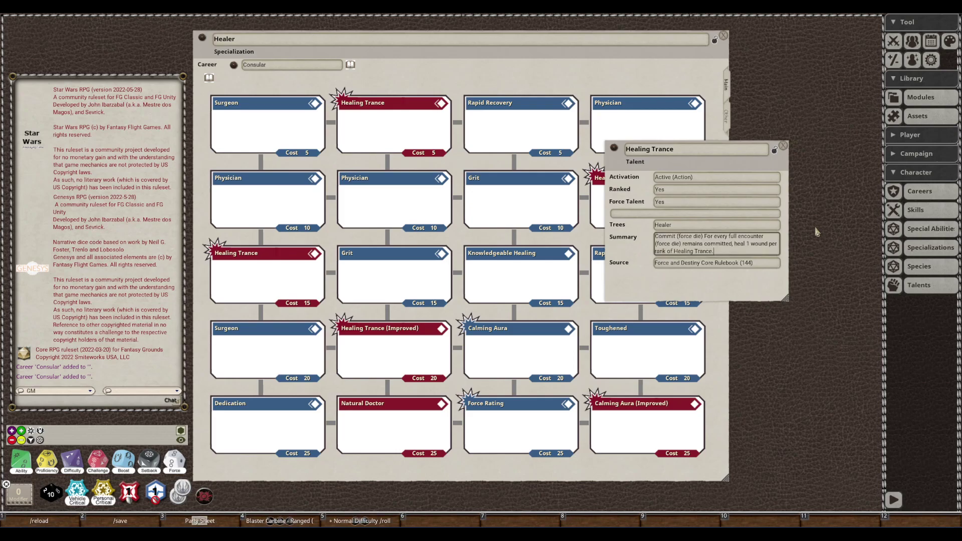
left_click_drag(752, 295, 788, 304)
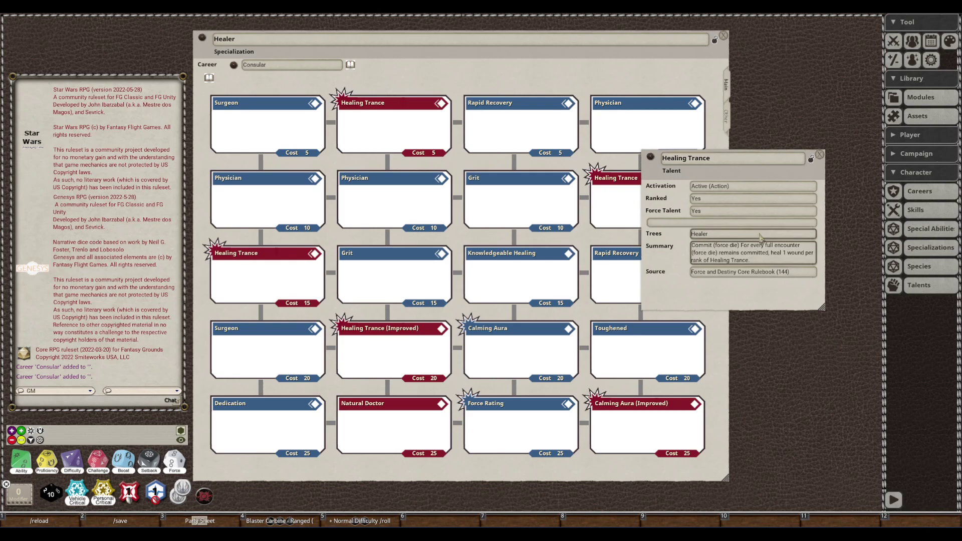
Open the Dice Symbols Help from the summary field and replace the first "(force die)" with the code [F]
right_click(745, 252)
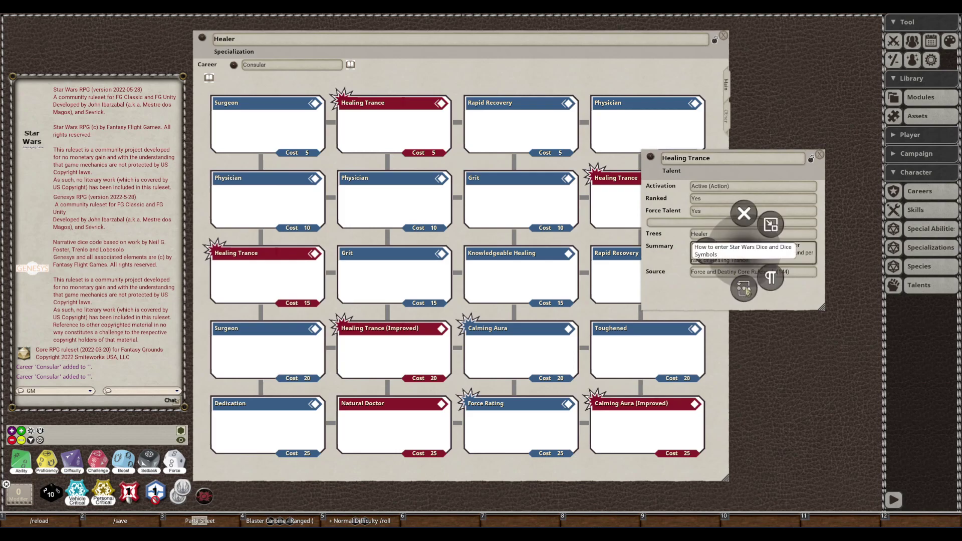
left_click(744, 289)
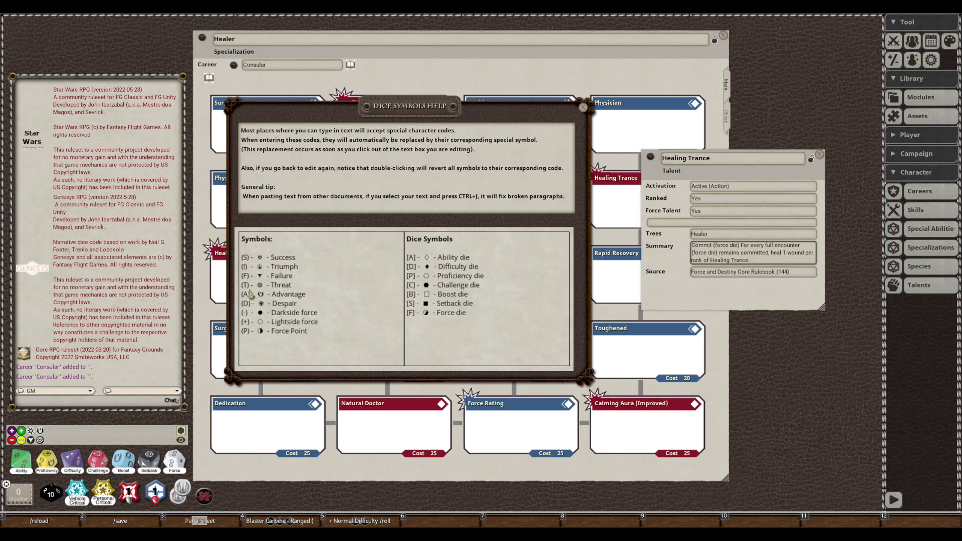
left_click(717, 246)
key("shift")
key("shift+Right")
key("shift+Right")
key("shift+Right")
key("shift+Right")
key("shift+Right")
key("shift+Right")
type("[F]")
left_click(760, 272)
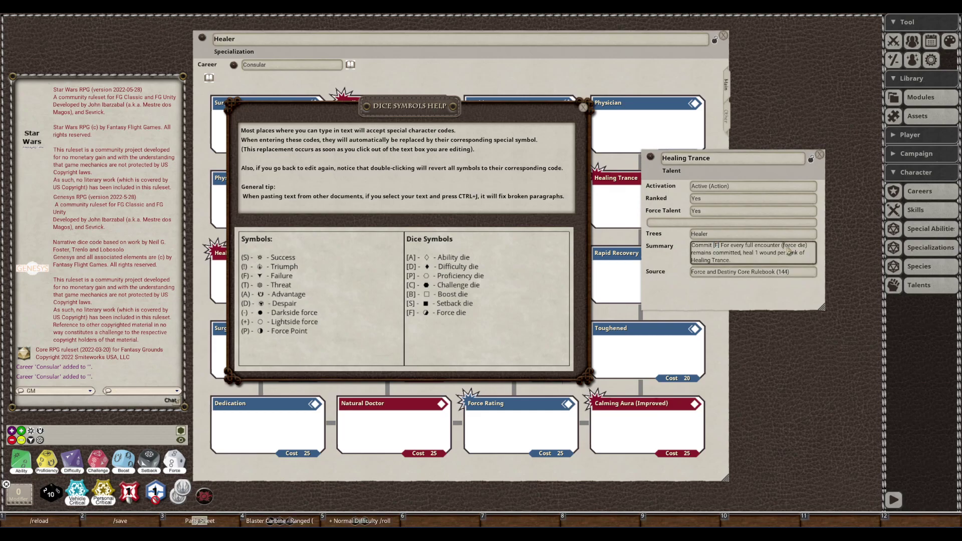
Replace the second "(force die)" in the summary with [F], lock the Healing Trance record, and close the dice symbols help
key("shift")
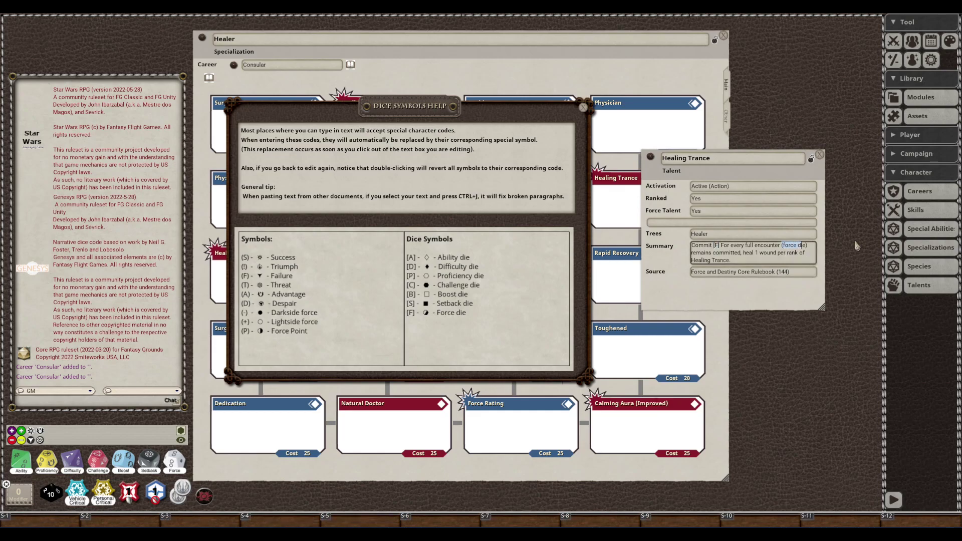
type("[F] remains")
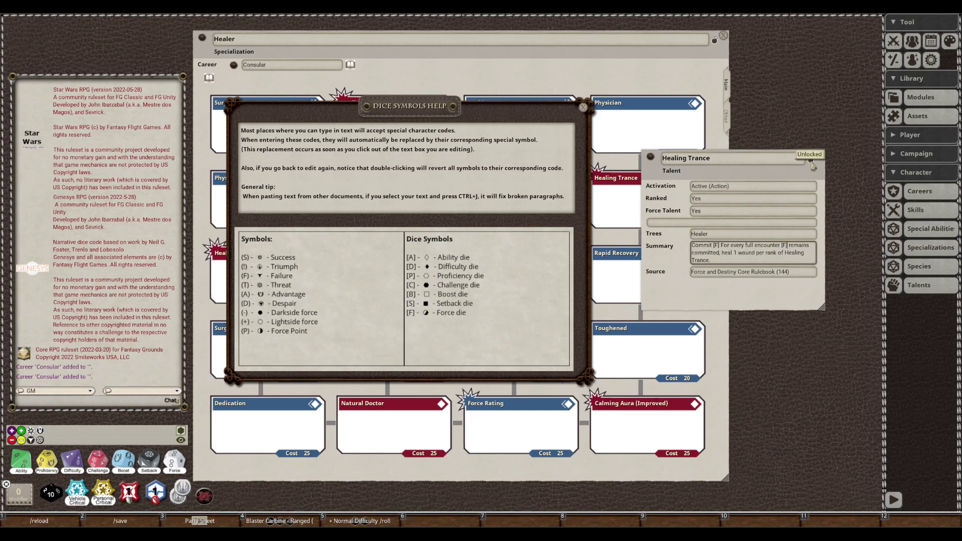
left_click(812, 163)
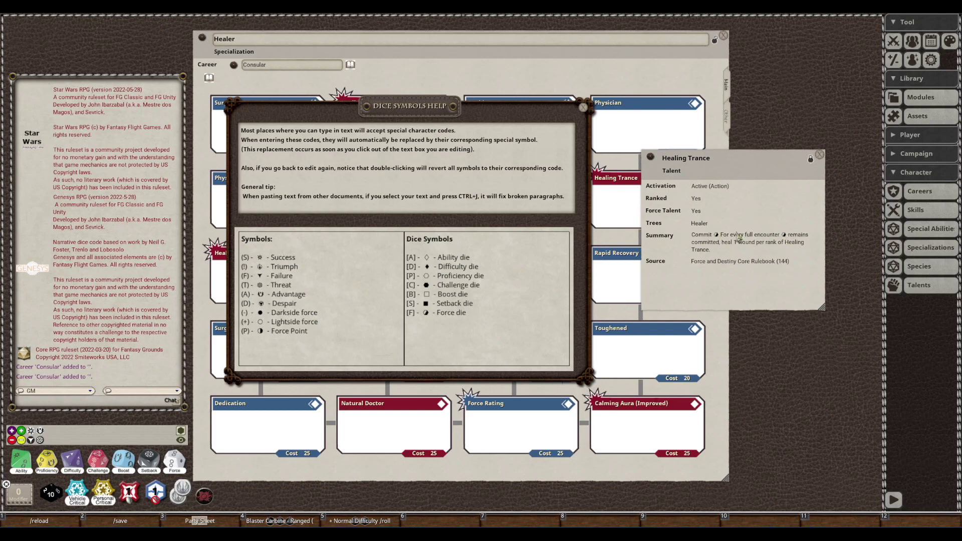
left_click(584, 107)
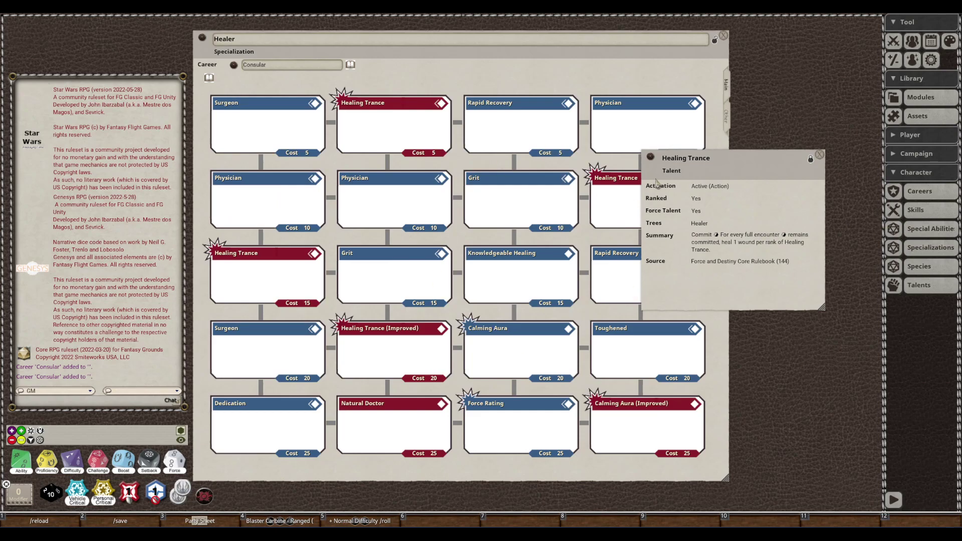
Place the updated Healing Trance talent again in the fourth slot of the second row and close its record
left_click_drag(729, 165, 833, 171)
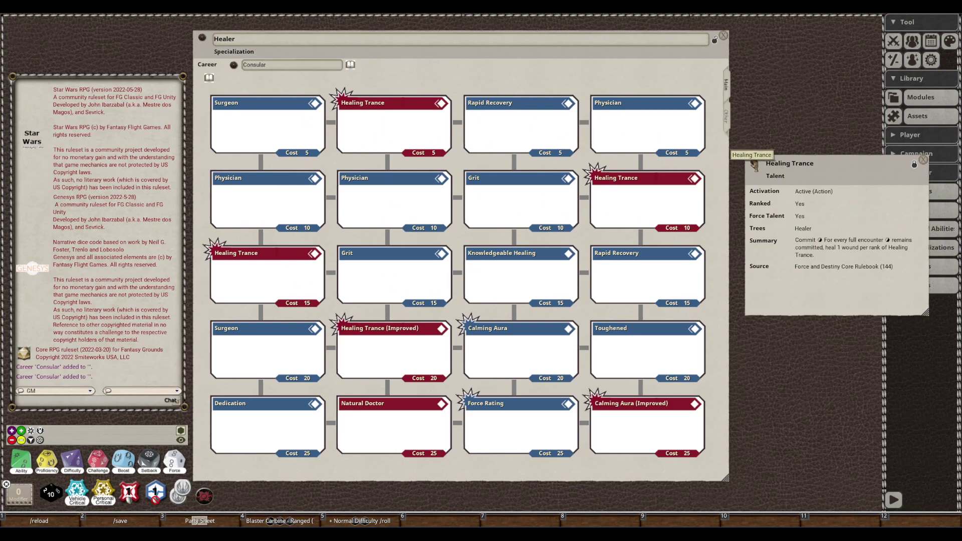
left_click(661, 205)
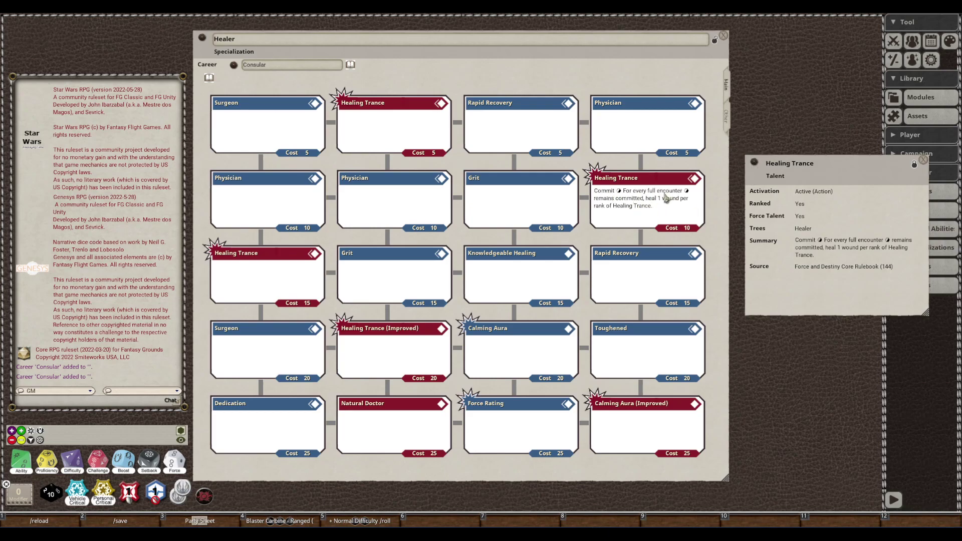
mouse_move(851, 166)
left_mouse_down()
mouse_move(713, 185)
mouse_move(734, 224)
left_mouse_up()
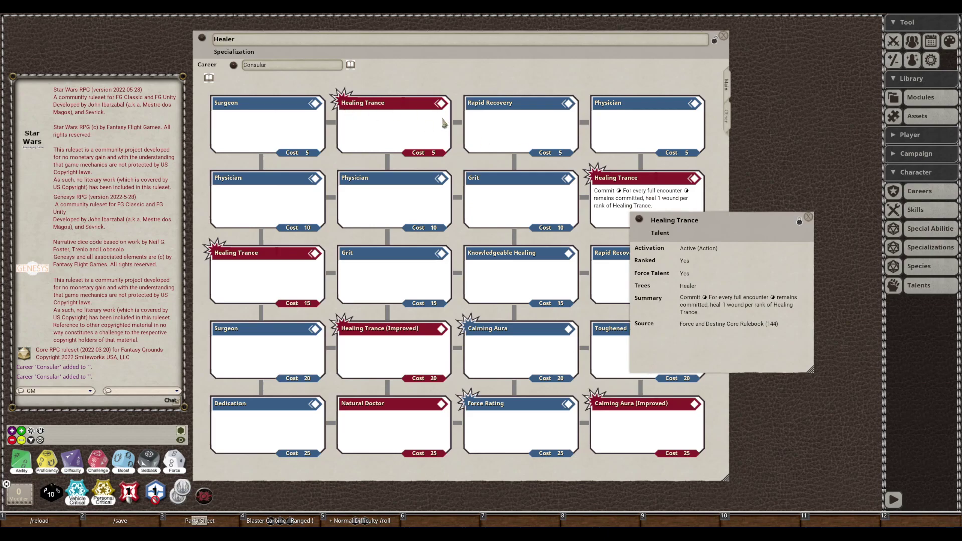
left_click(375, 107)
left_click(809, 218)
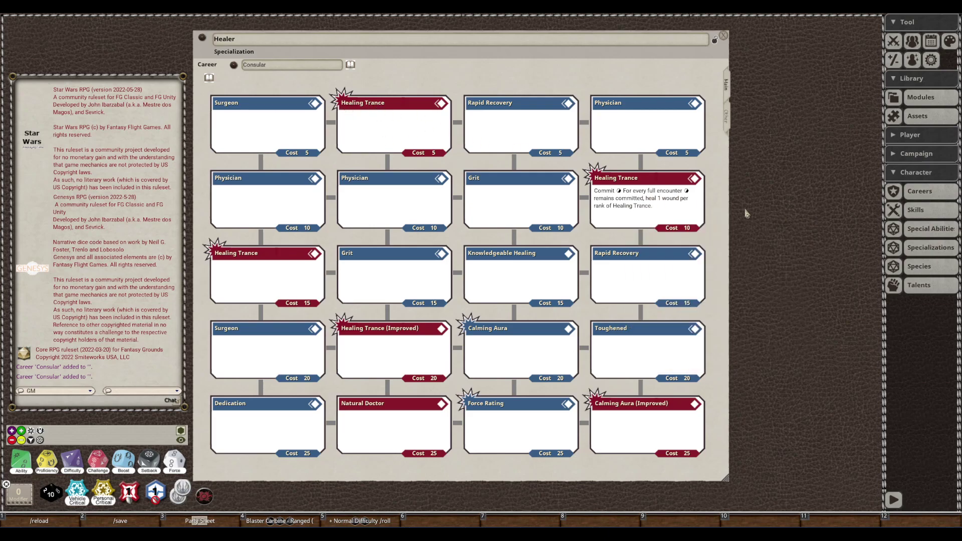
Open and unlock the Rapid Recovery talent to check its Summary field, and close it
left_click(499, 104)
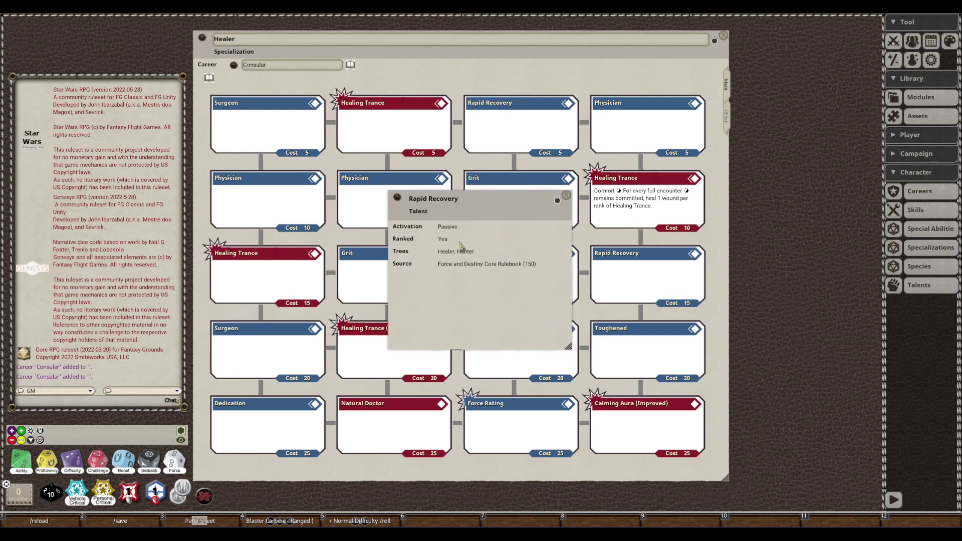
left_click(557, 201)
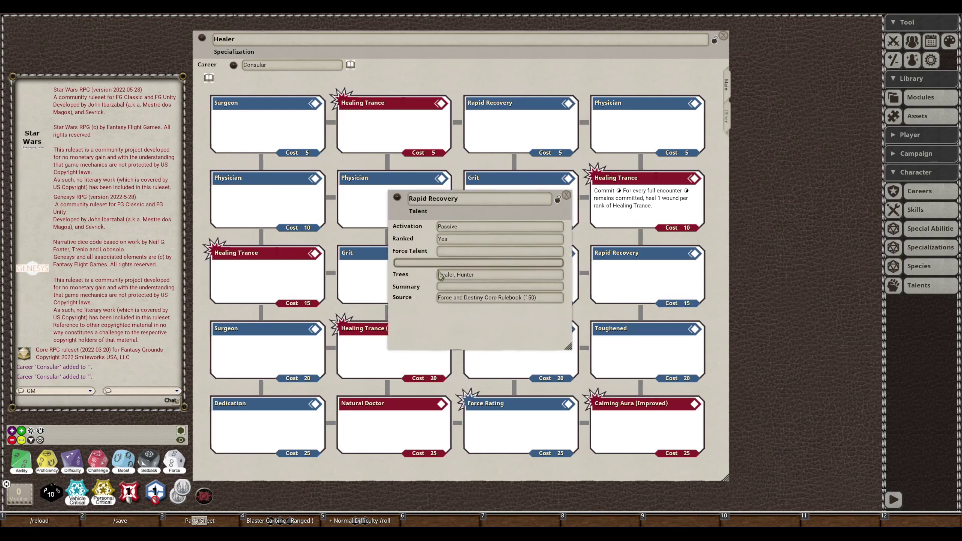
left_click(567, 195)
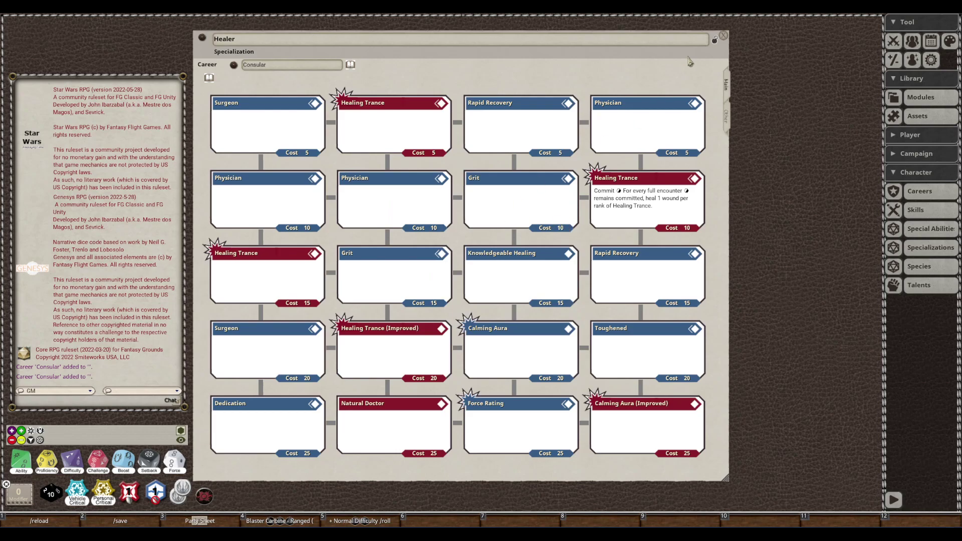
Back up all descriptions in the campaign's Descriptions Backup list, restore them all to the available records, and close the list
left_click(925, 155)
left_click(929, 196)
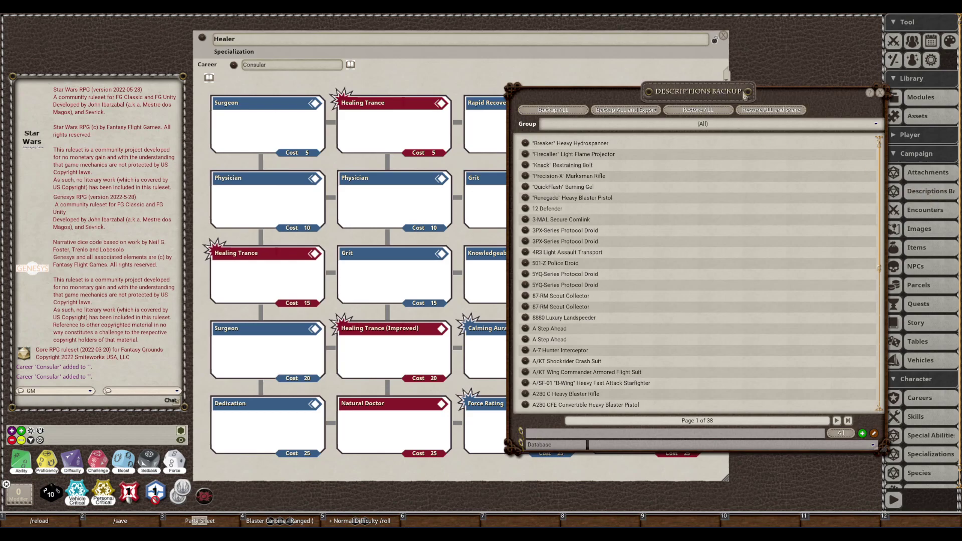
left_click(568, 111)
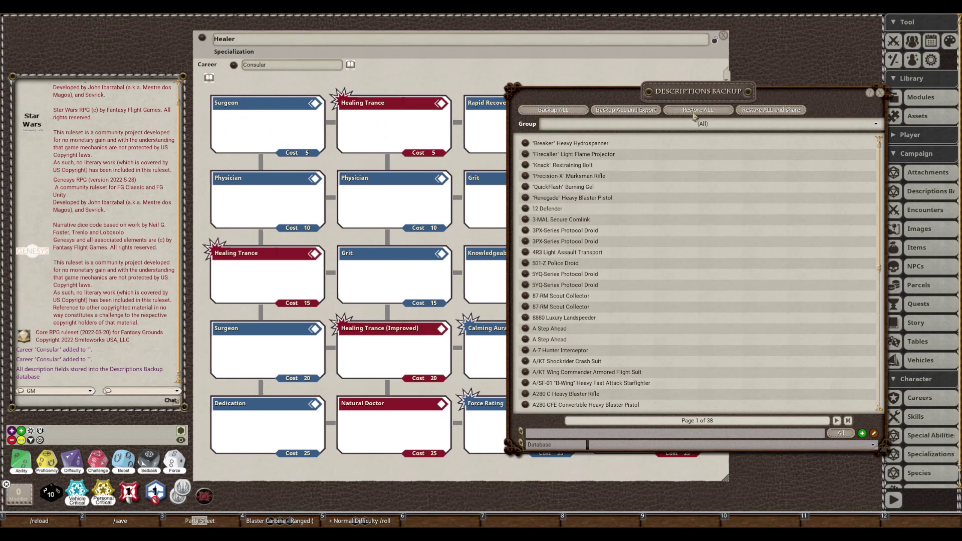
left_click(708, 115)
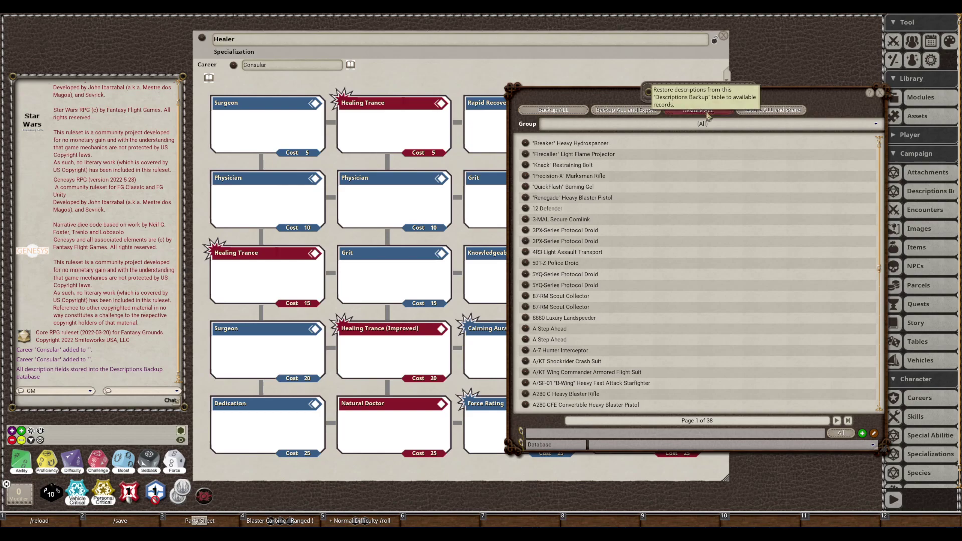
left_click(882, 94)
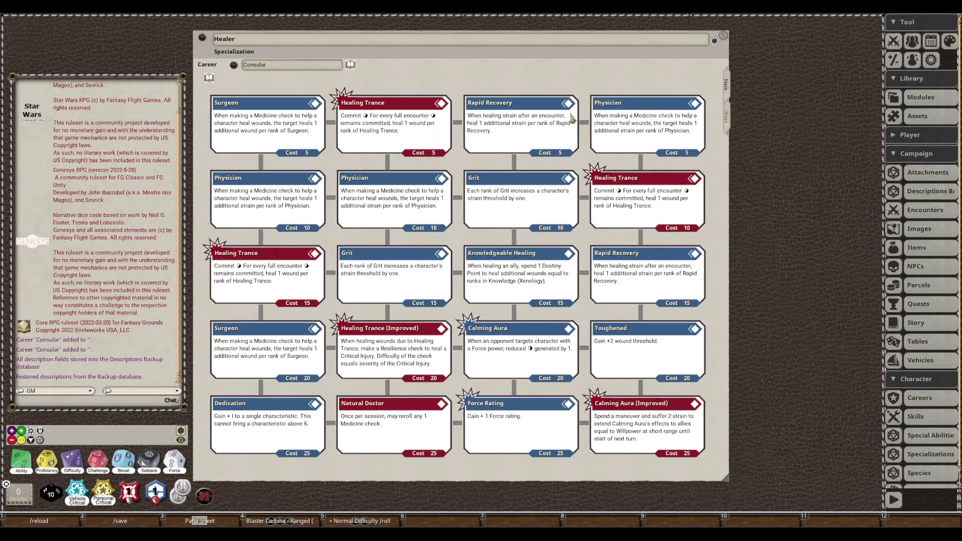
Open the Surgeon talent in the first row to check its restored summary, and close it
double_click(227, 107)
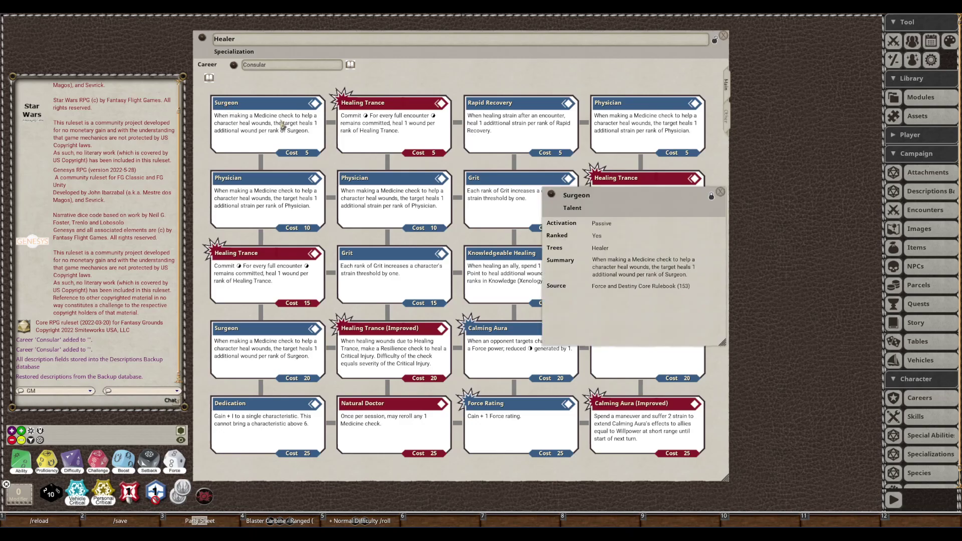
mouse_move(642, 207)
left_mouse_down()
mouse_move(540, 205)
mouse_move(546, 186)
mouse_move(573, 195)
left_mouse_up()
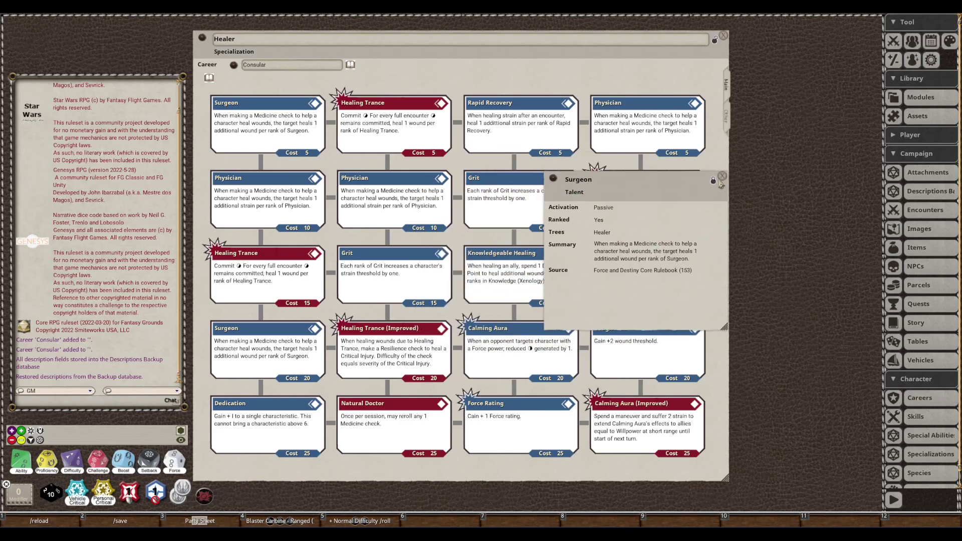
left_click(719, 182)
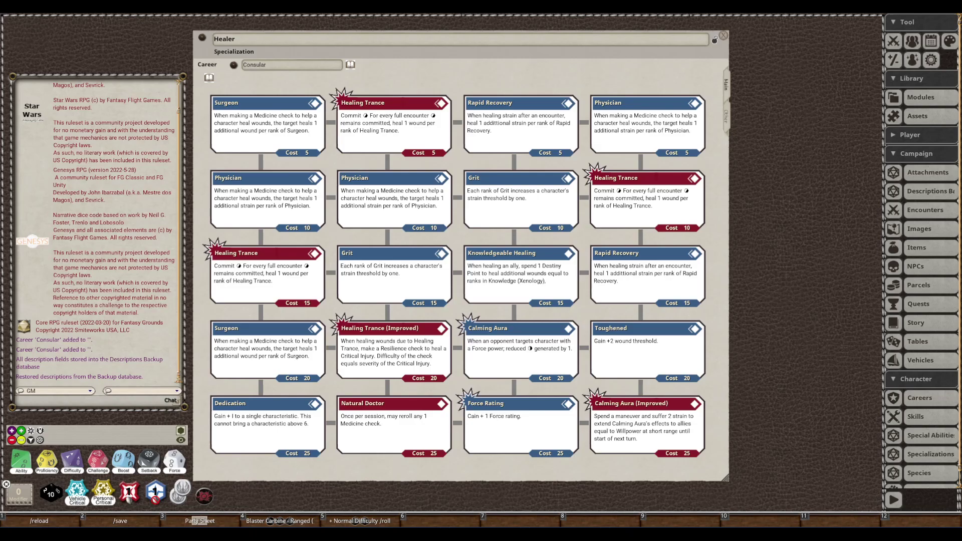
Activate the vertical connectors between the first and second rows, plus those between rows two and three in the first two columns
left_click(260, 162)
left_click(388, 162)
left_click(261, 239)
left_click(388, 240)
Activate the horizontal connectors in the third and fifth rows and the first column's vertical connectors from the third row down to the fifth
left_click(332, 273)
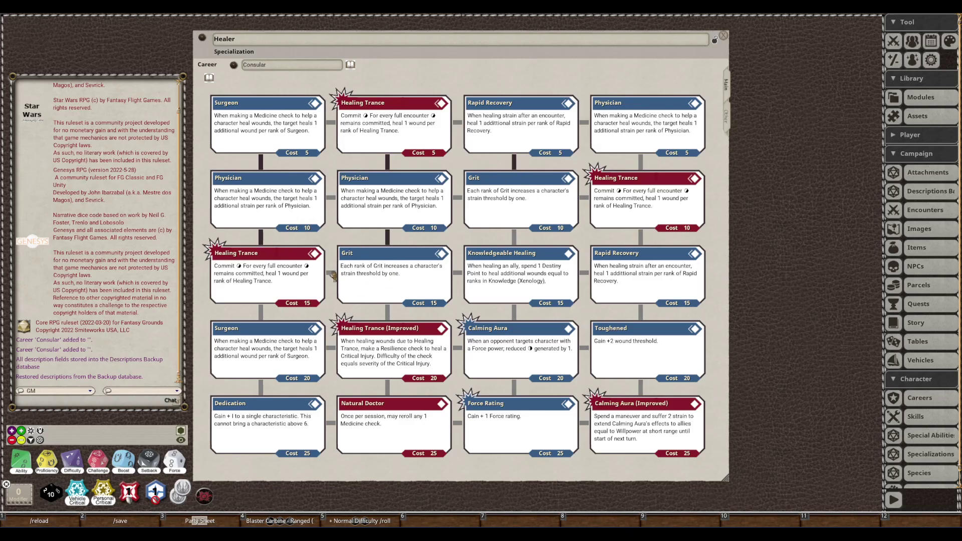
left_click(458, 274)
left_click(262, 315)
left_click(262, 391)
left_click(332, 424)
left_click(457, 424)
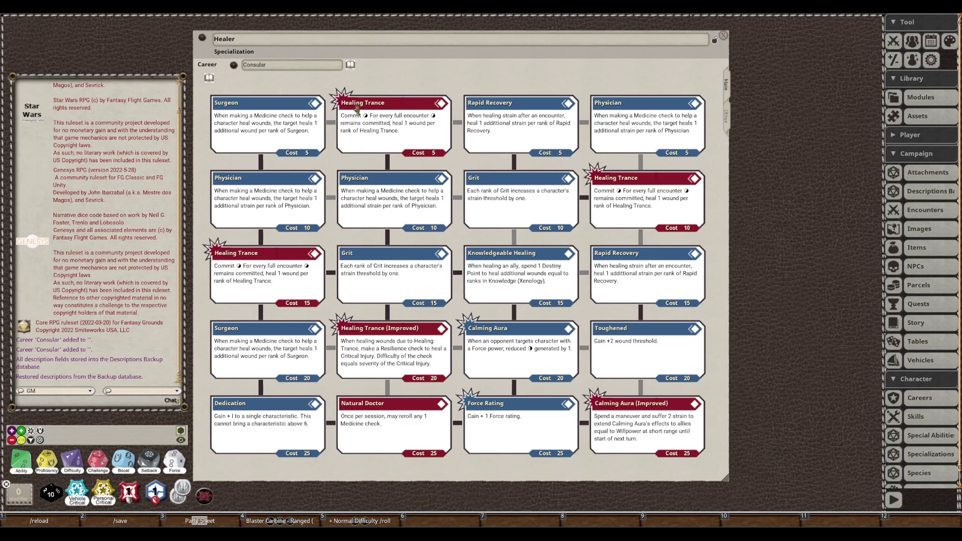
Open the skills list for the Healer's additional career skills and filter it to the Force and Destiny Library group
left_click_drag(409, 80, 421, 79)
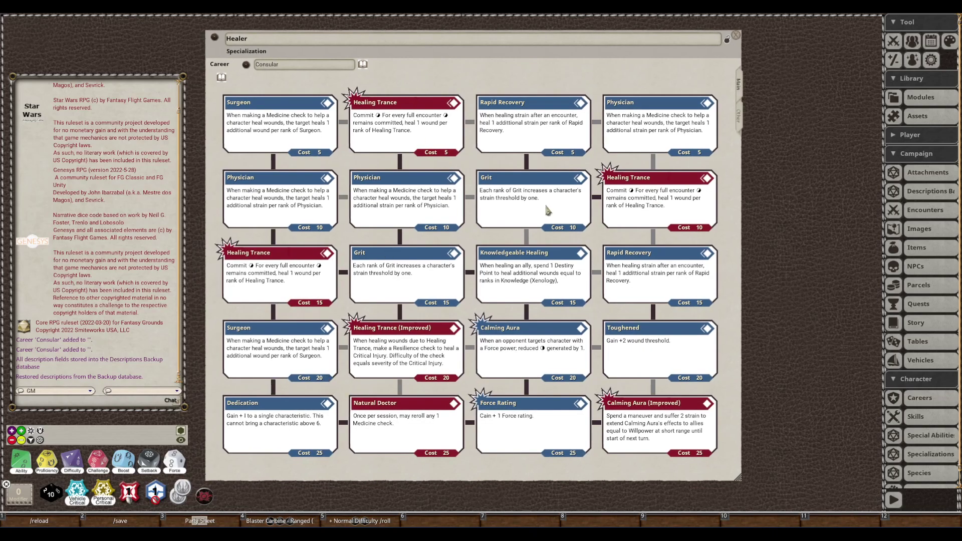
left_click(740, 125)
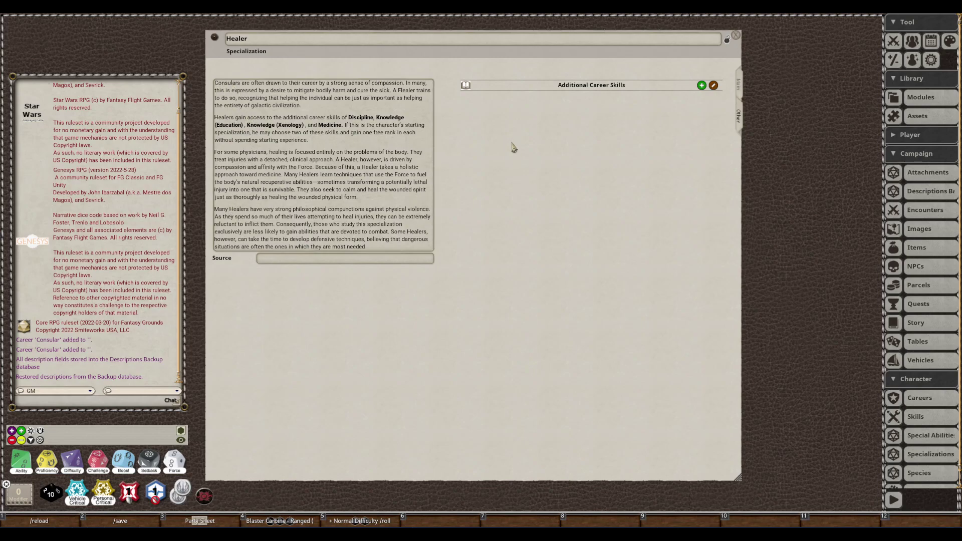
mouse_move(503, 146)
left_mouse_down()
mouse_move(541, 148)
mouse_move(531, 150)
left_mouse_up()
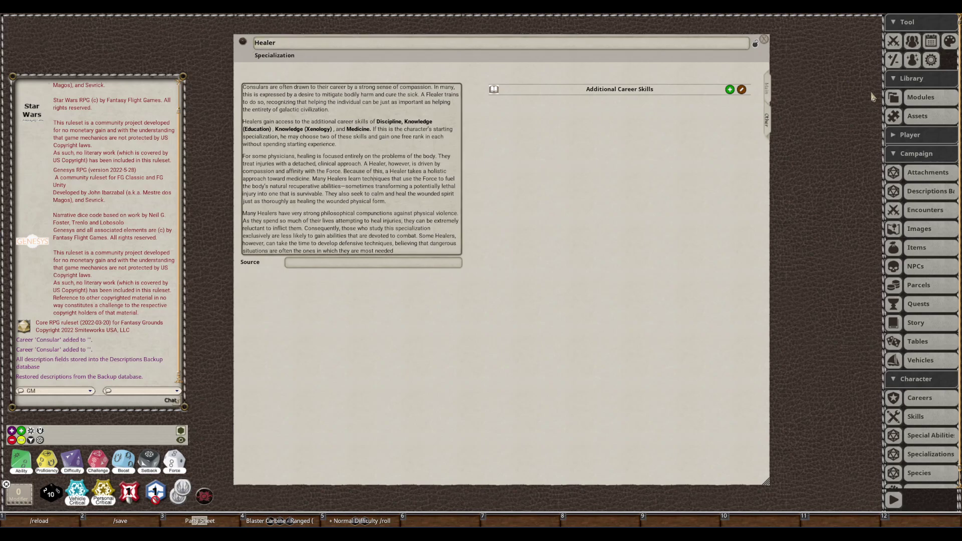
mouse_move(641, 163)
left_mouse_down()
mouse_move(588, 163)
mouse_move(592, 156)
left_mouse_up()
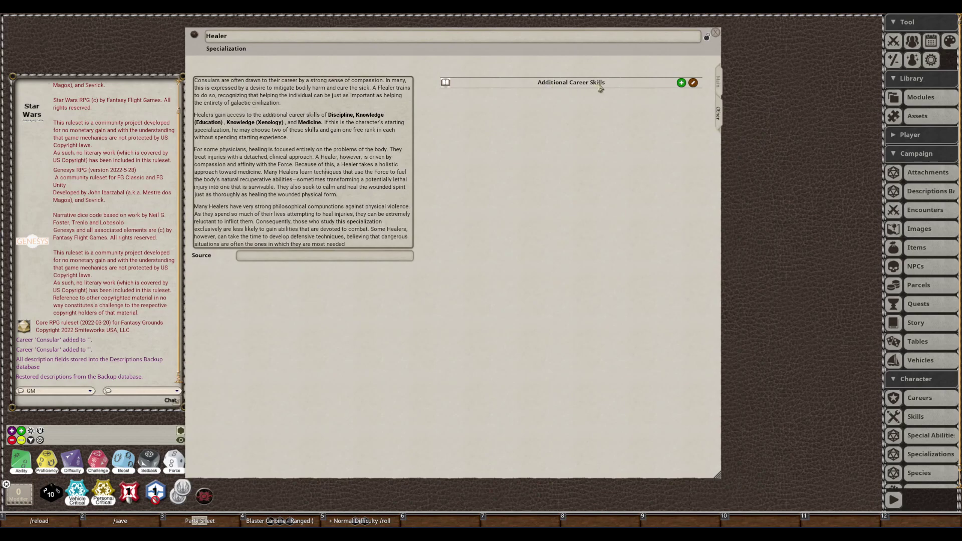
left_click(446, 84)
left_click_drag(674, 108, 784, 101)
left_click_drag(943, 132, 818, 131)
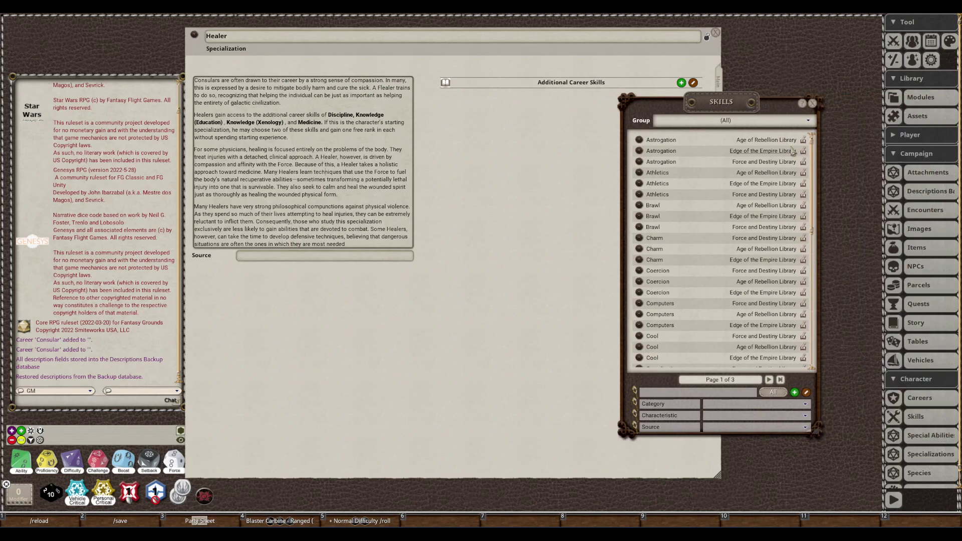
left_click(737, 121)
left_click(689, 165)
left_click_drag(715, 104, 818, 71)
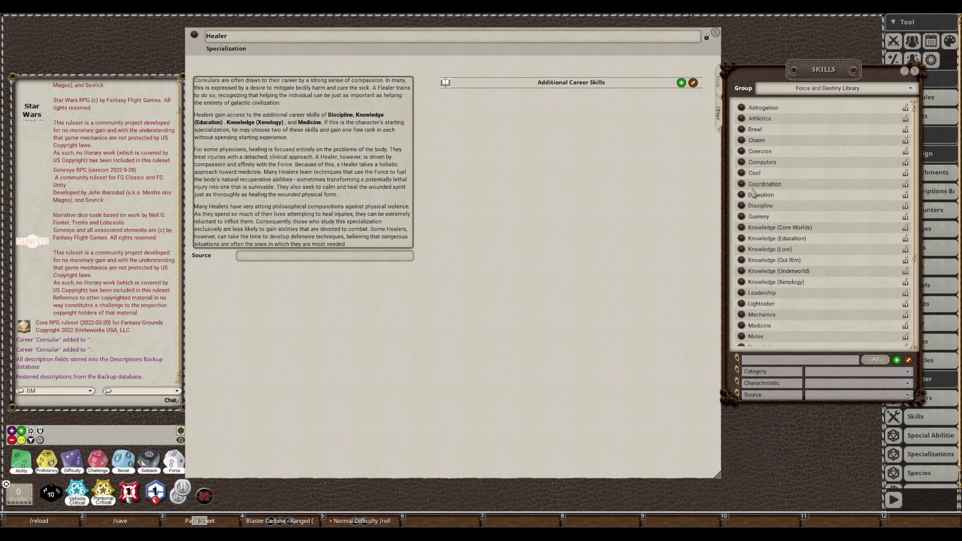
Add Discipline, Knowledge (Education), Knowledge (Xenology) and Medicine to the Healer's additional career skills, and close the skills list
left_click_drag(742, 208, 554, 127)
left_click_drag(740, 239, 634, 177)
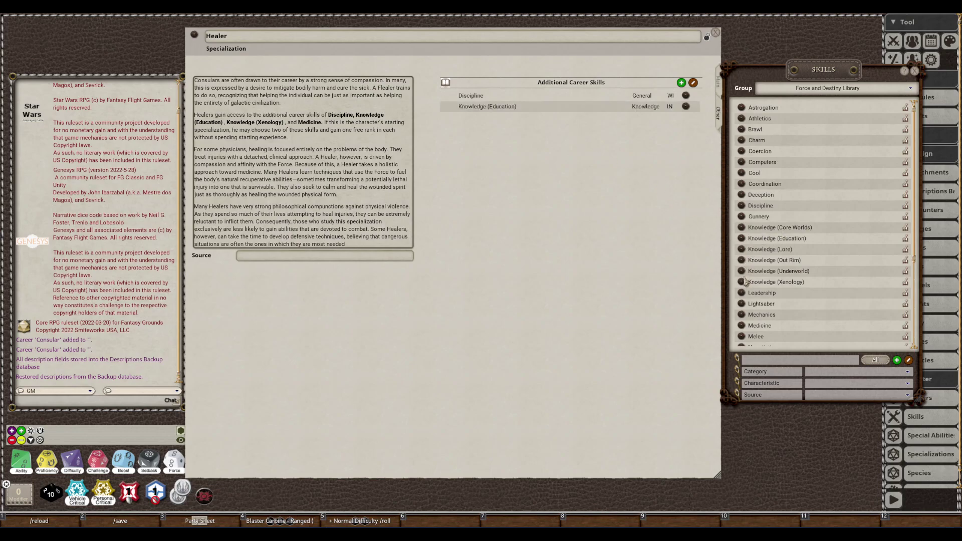
left_click_drag(742, 282, 594, 199)
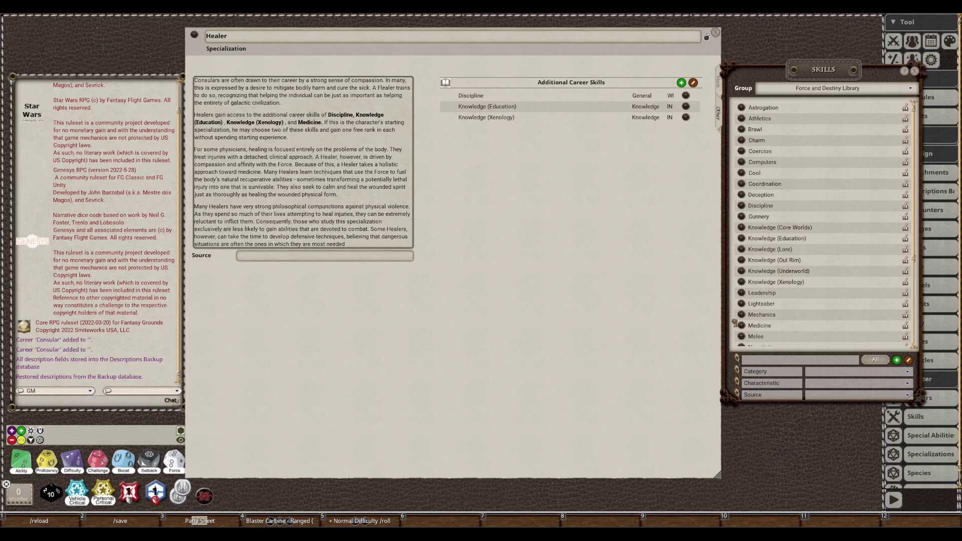
left_click_drag(739, 326, 625, 199)
left_click(915, 72)
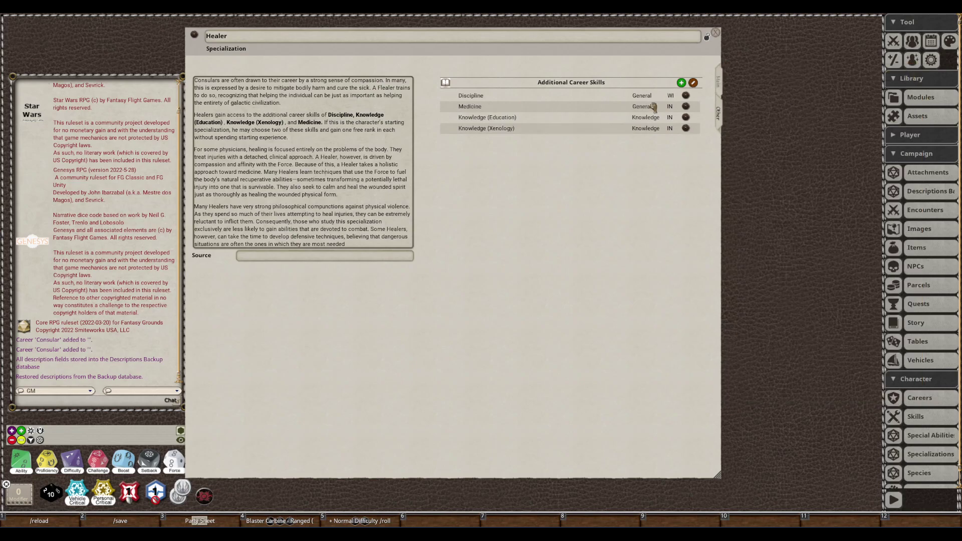
Lock the Healer specialization record, check its pages in the locked view, and close it
left_click(719, 84)
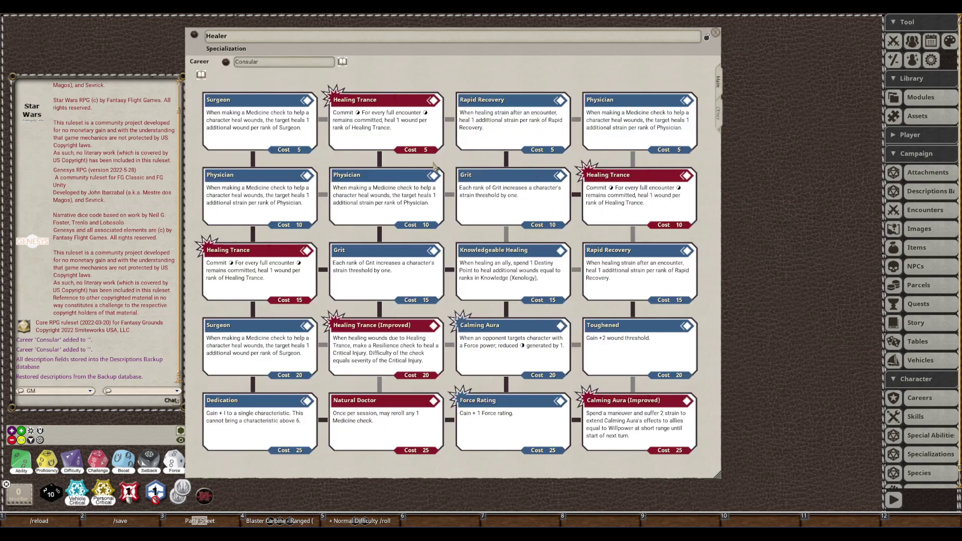
left_click_drag(620, 73, 634, 75)
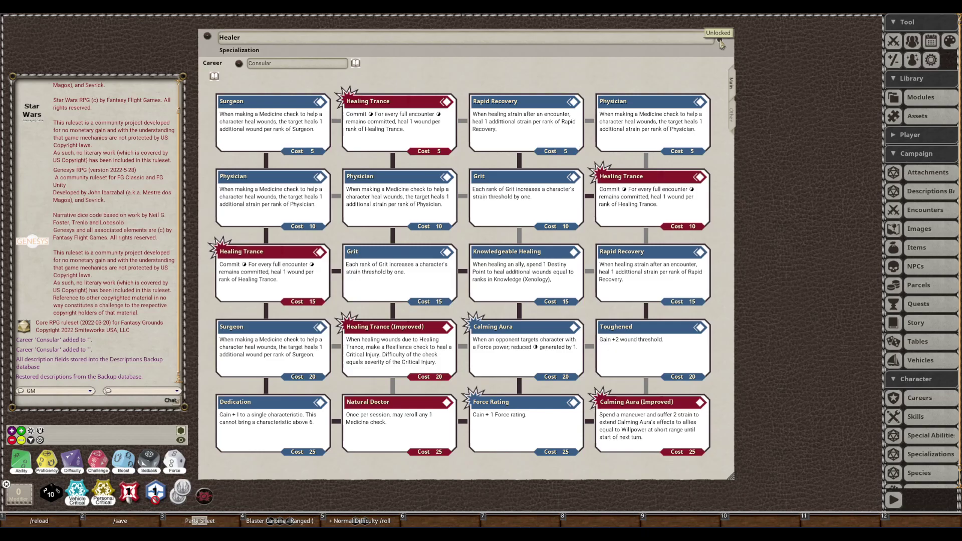
left_click(721, 44)
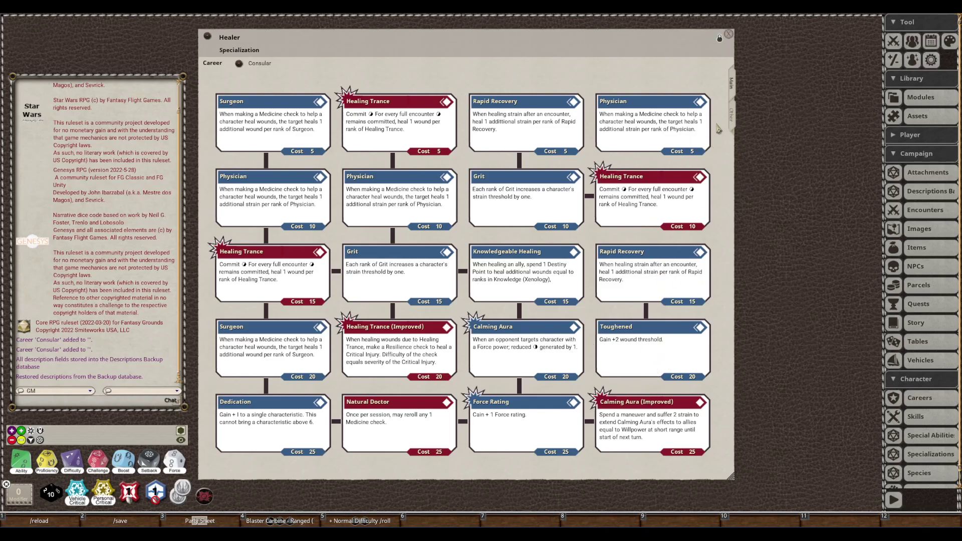
left_click(732, 118)
left_click_drag(364, 174, 381, 172)
left_click(746, 33)
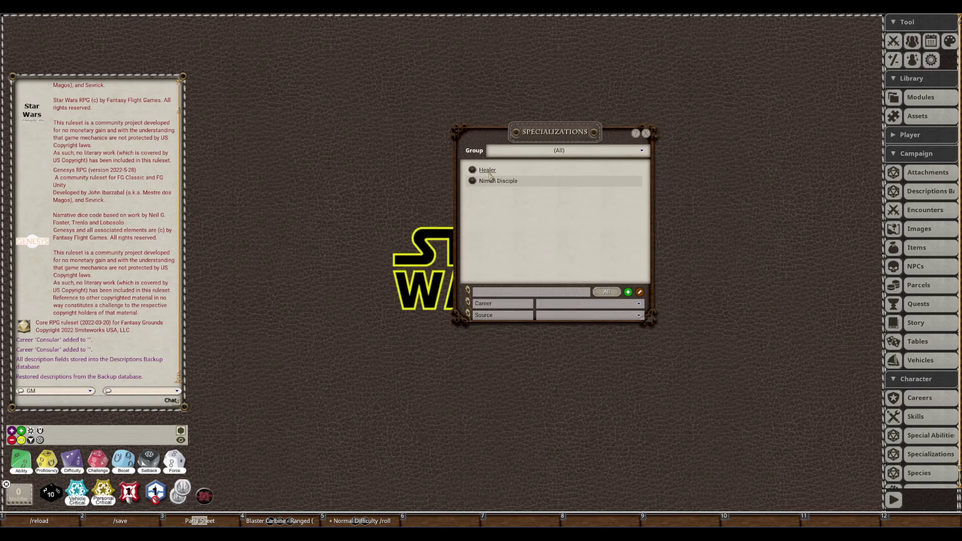
Open the Niman Disciple specialization from the list to examine its talent tree and connectors
left_click(494, 182)
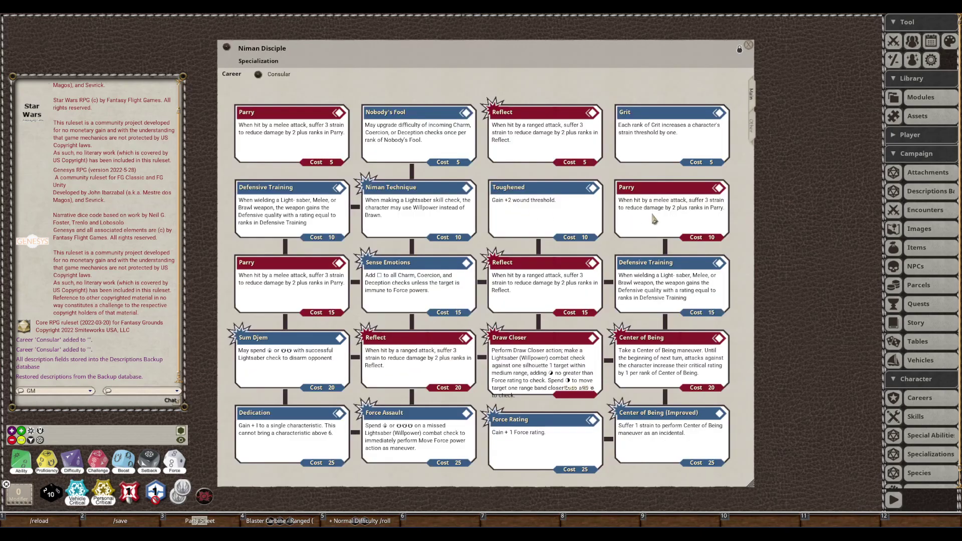
left_click_drag(612, 250, 582, 227)
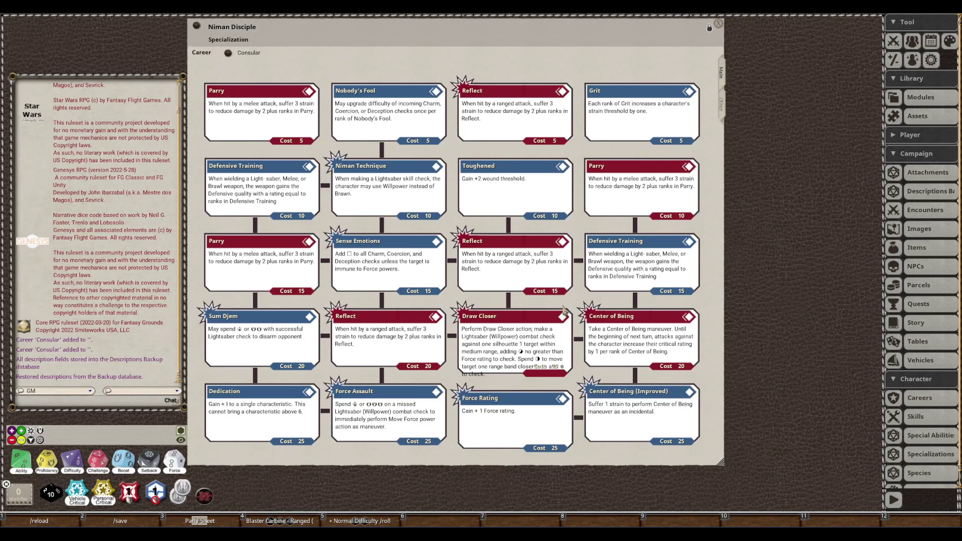
left_click_drag(536, 66, 562, 80)
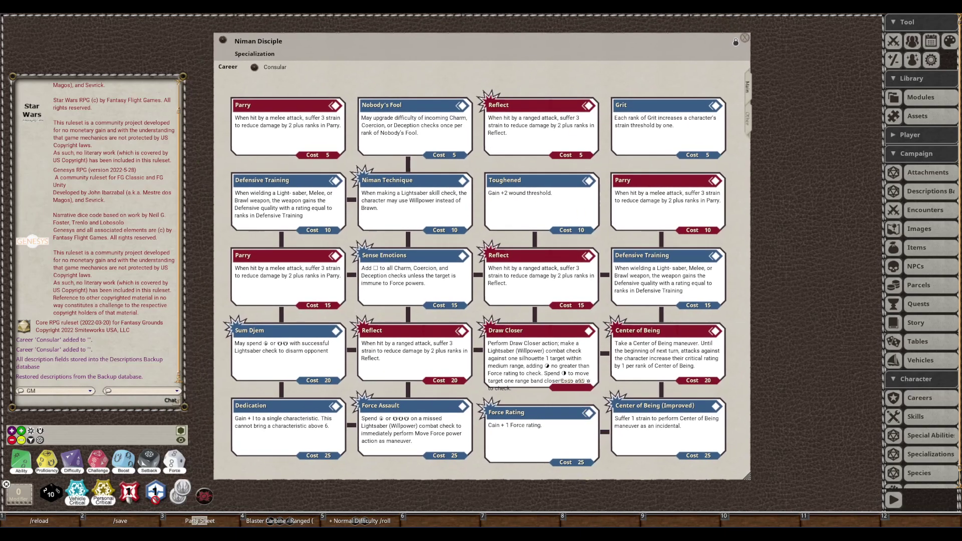